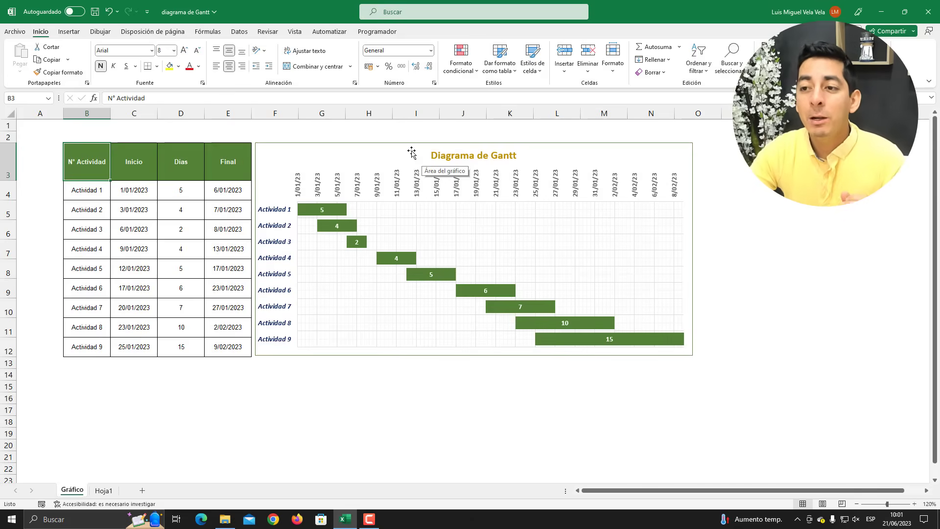
# Examine the finished Gantt chart and the activity, start date, days and end date columns of its source table
pyautogui.click(413, 157)
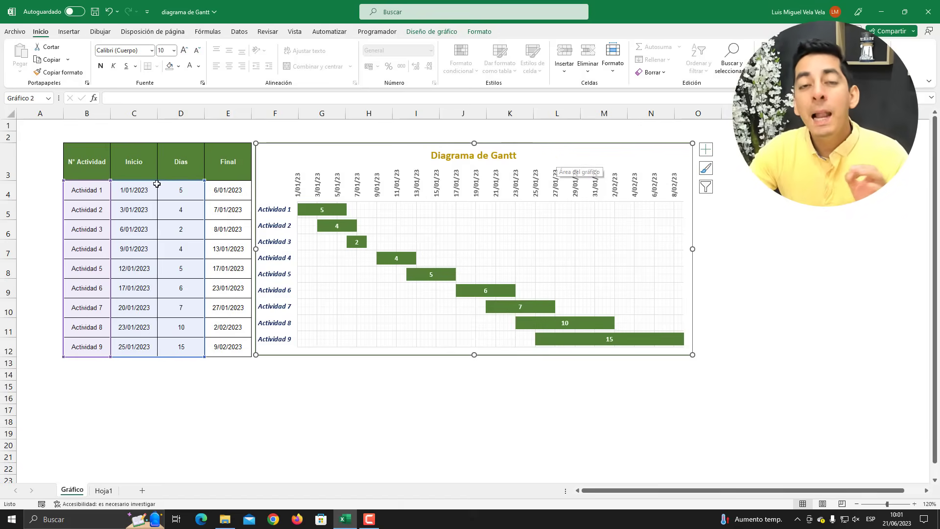
pyautogui.moveTo(93, 164); pyautogui.dragTo(222, 346)
pyautogui.click(93, 113)
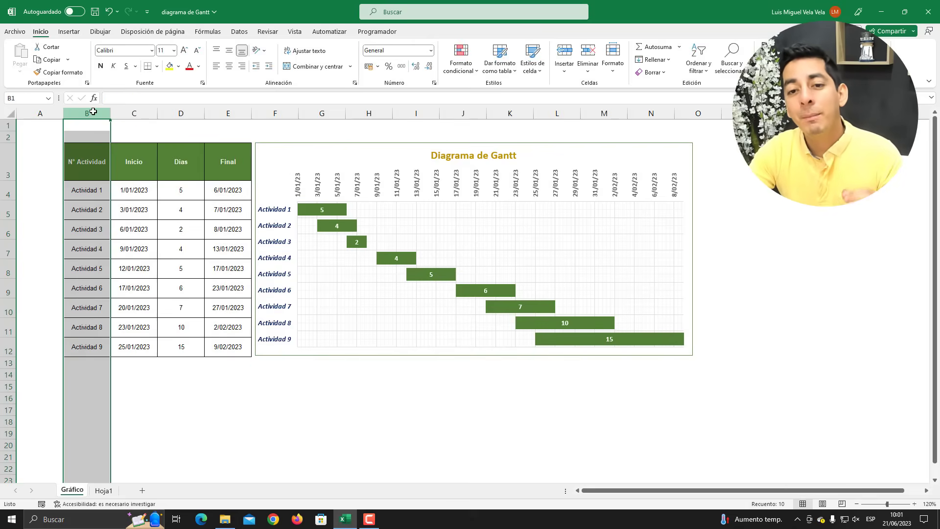
pyautogui.click(93, 190)
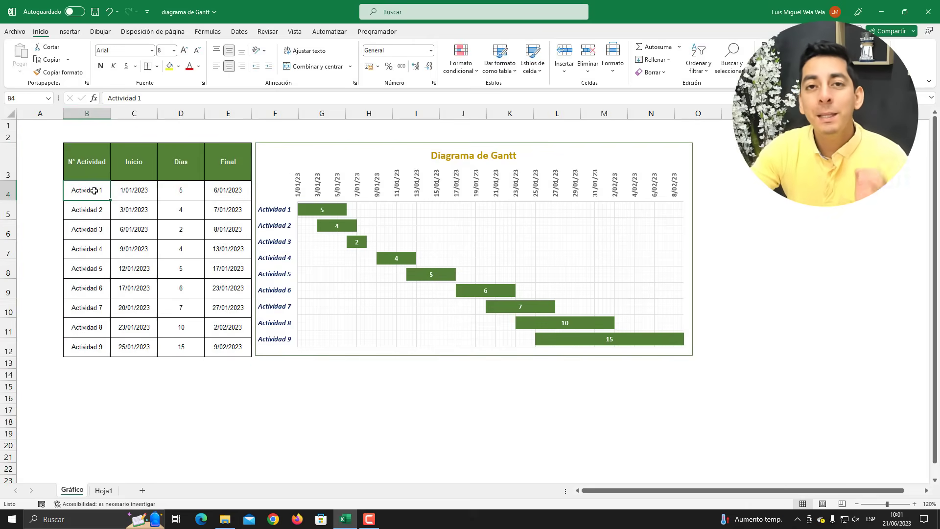
pyautogui.click(133, 112)
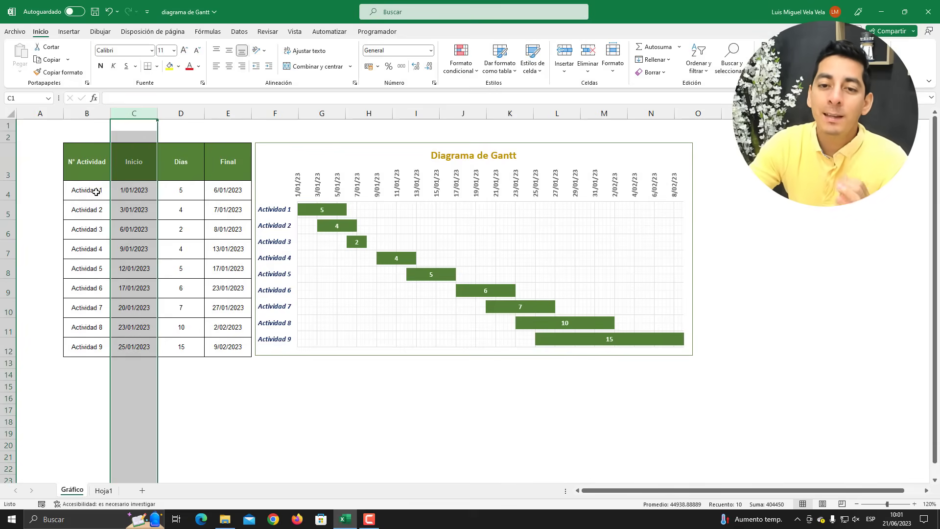
pyautogui.click(181, 113)
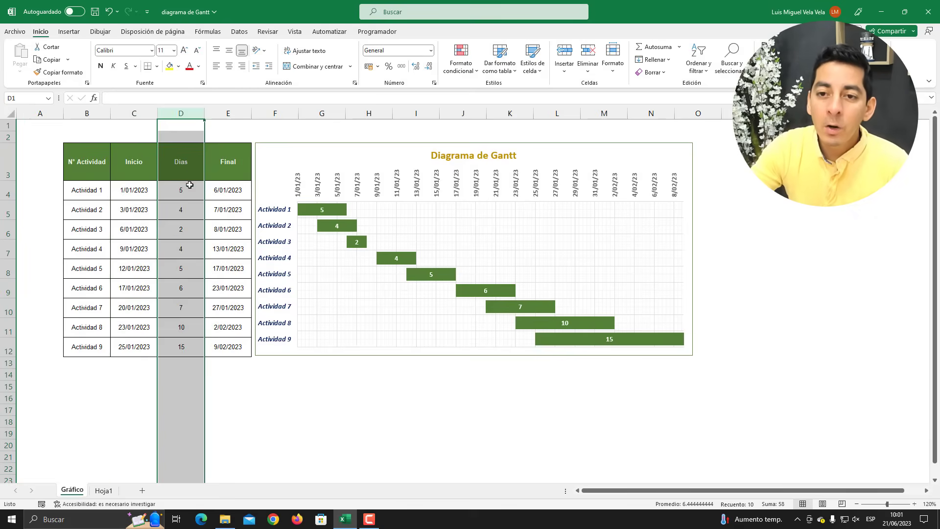
pyautogui.click(231, 113)
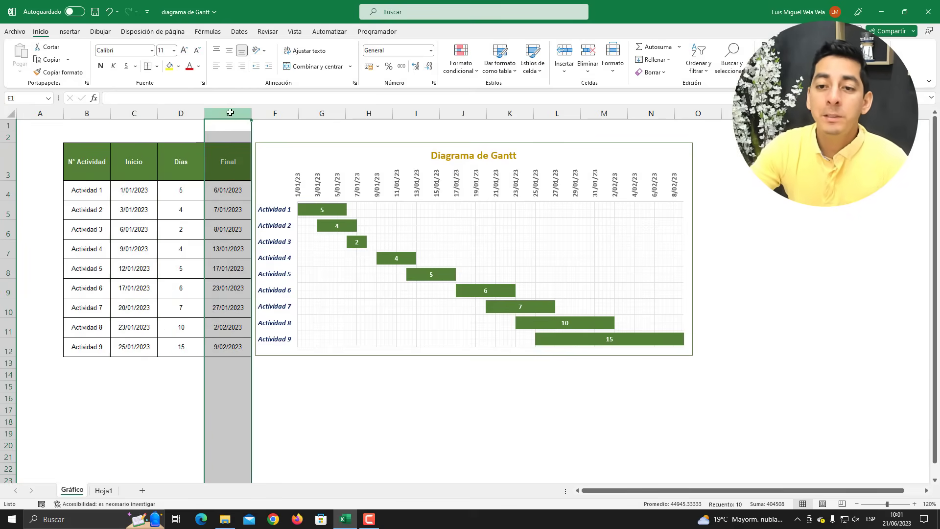
pyautogui.click(136, 189)
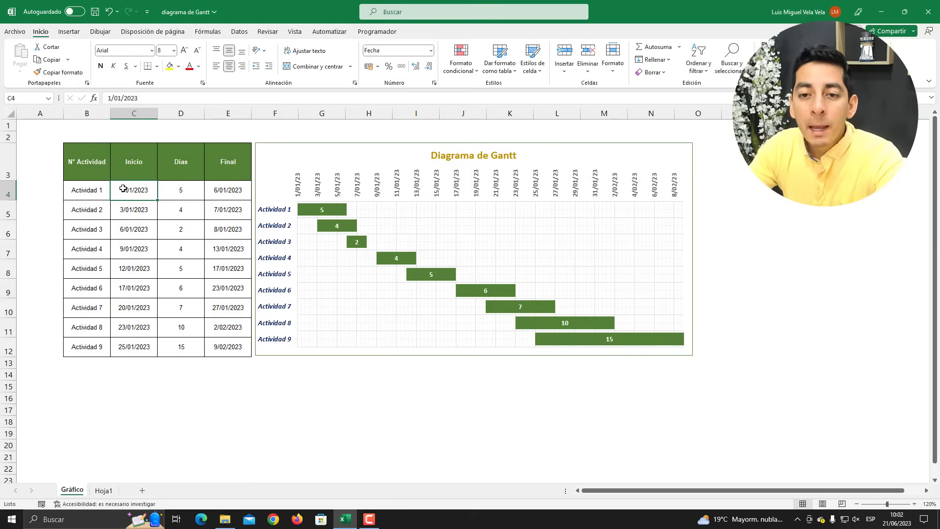
# Try durations of 25 and 28 days for Actividad 1 in the Gráfico sheet's table and check its Gantt bar
pyautogui.click(182, 190)
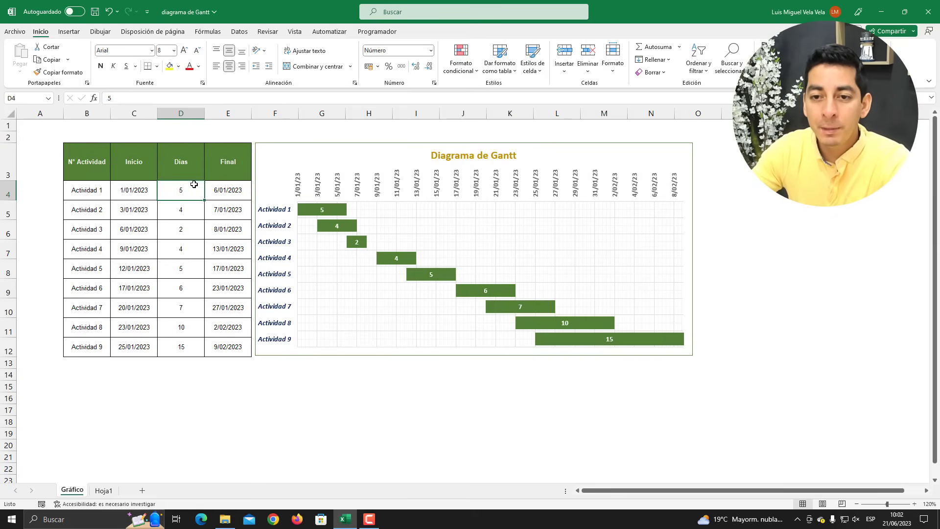
pyautogui.write('25')
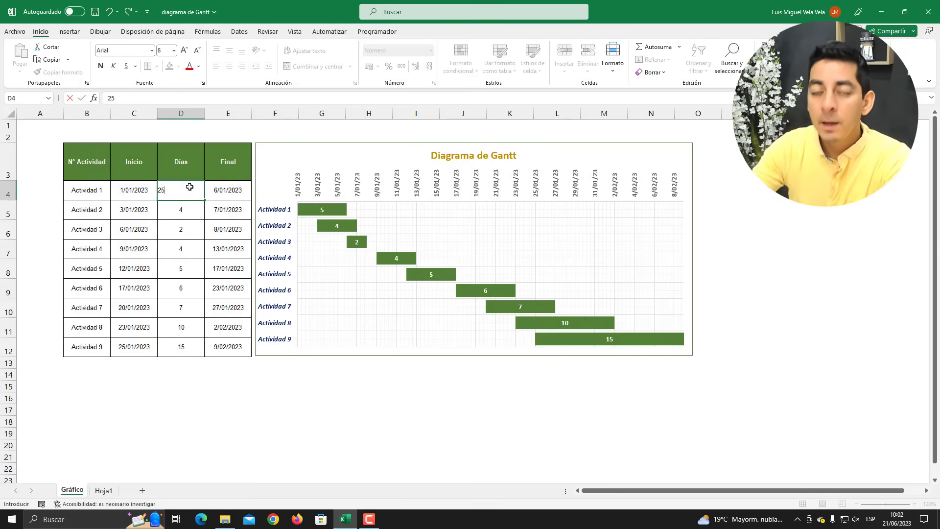
pyautogui.press('Return')
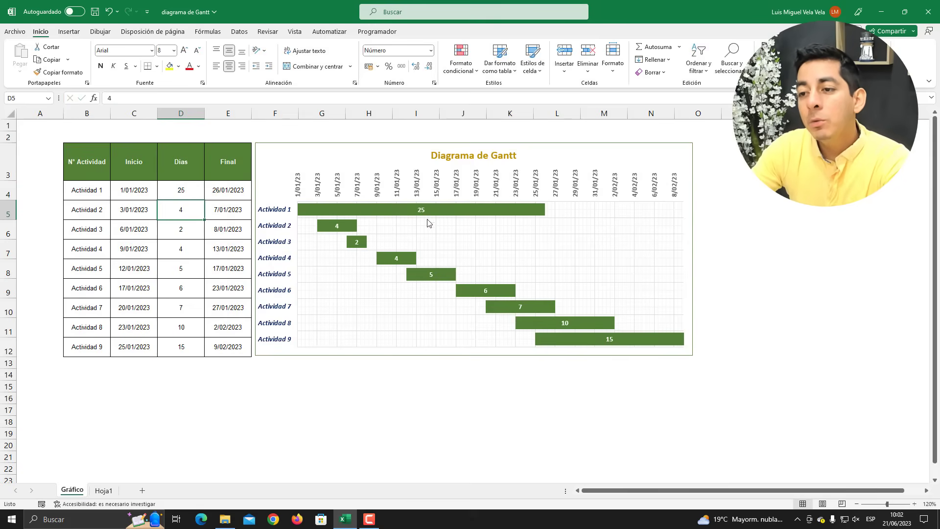
pyautogui.moveTo(413, 209)
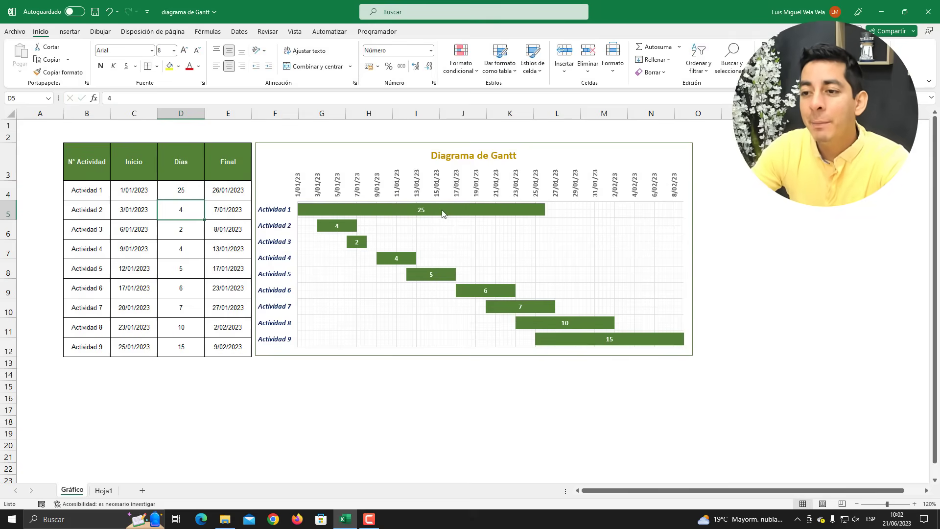
pyautogui.click(174, 189)
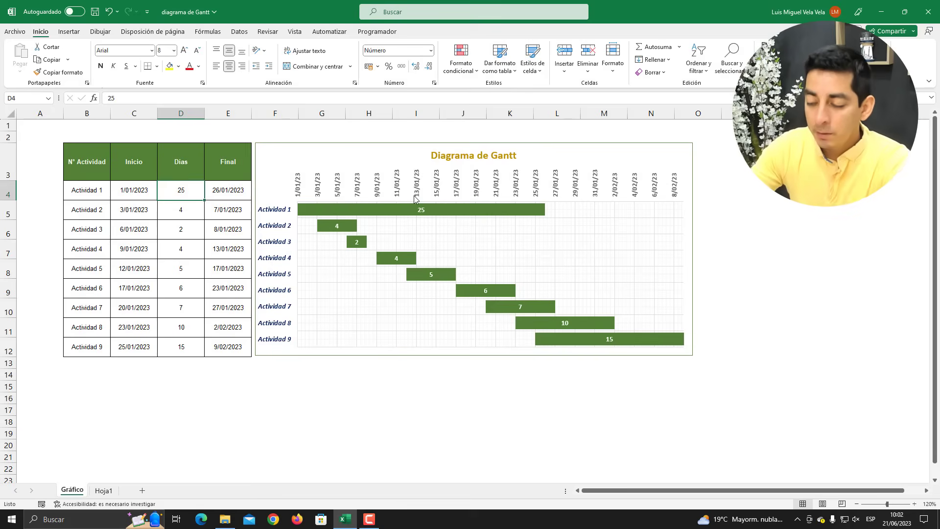
pyautogui.write('28')
pyautogui.press('Return')
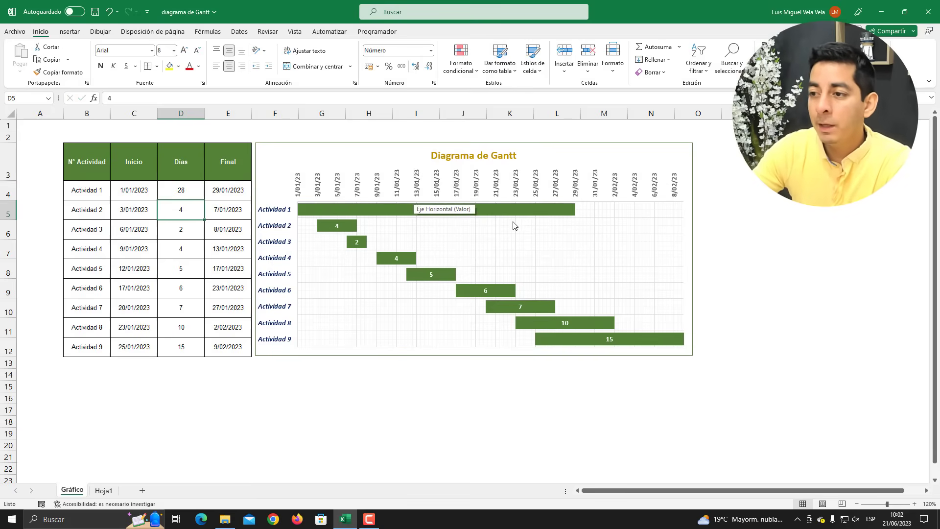
# Set the duration of Actividad 1 to 1 day in cell D4 of the Gráfico sheet
pyautogui.click(179, 192)
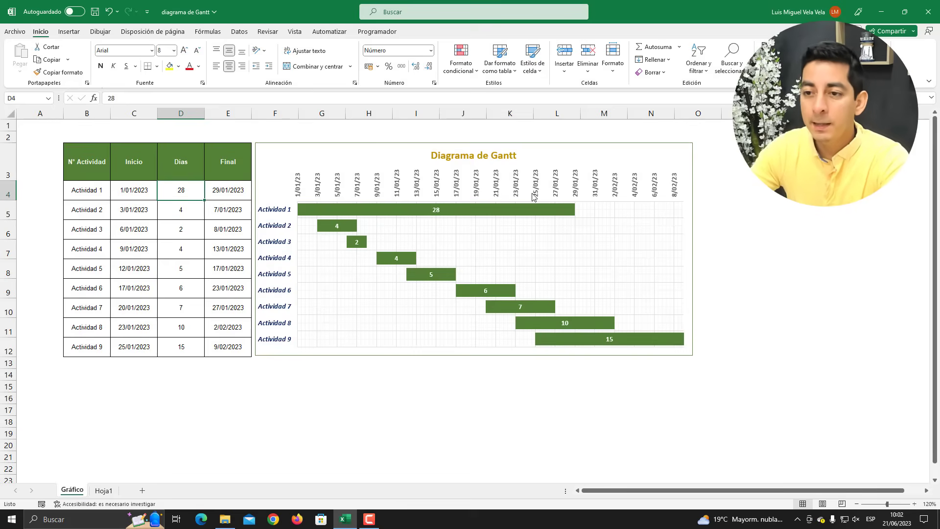
pyautogui.write('1')
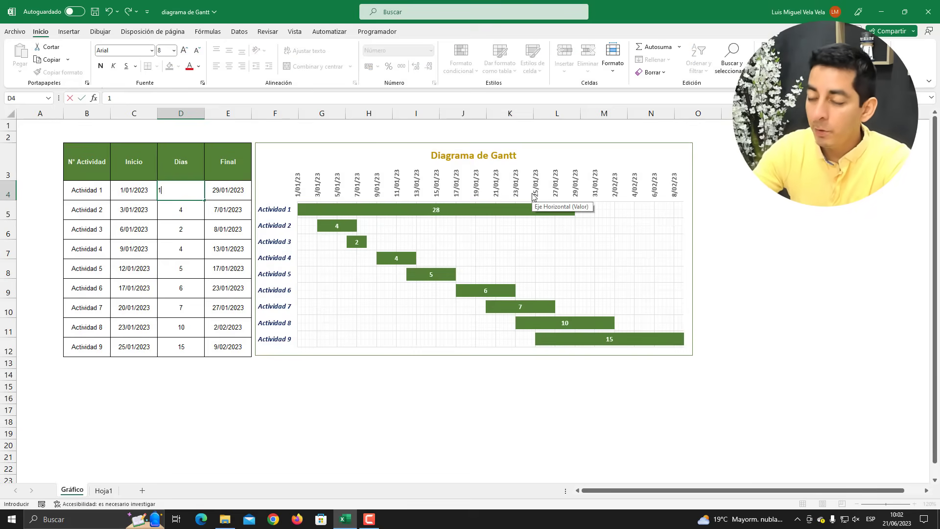
pyautogui.press('Return')
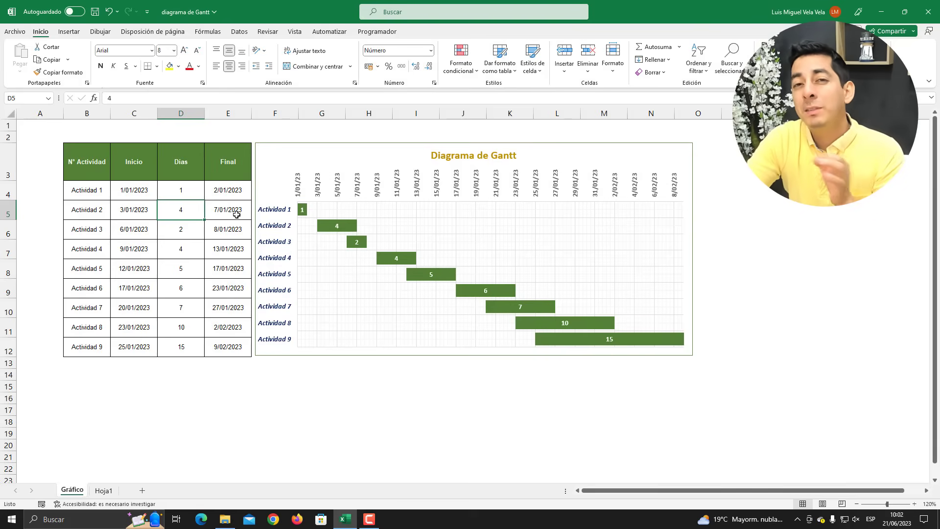
# Switch to the Hoja1 sheet and narrow the empty column A beside the activity table
pyautogui.click(102, 491)
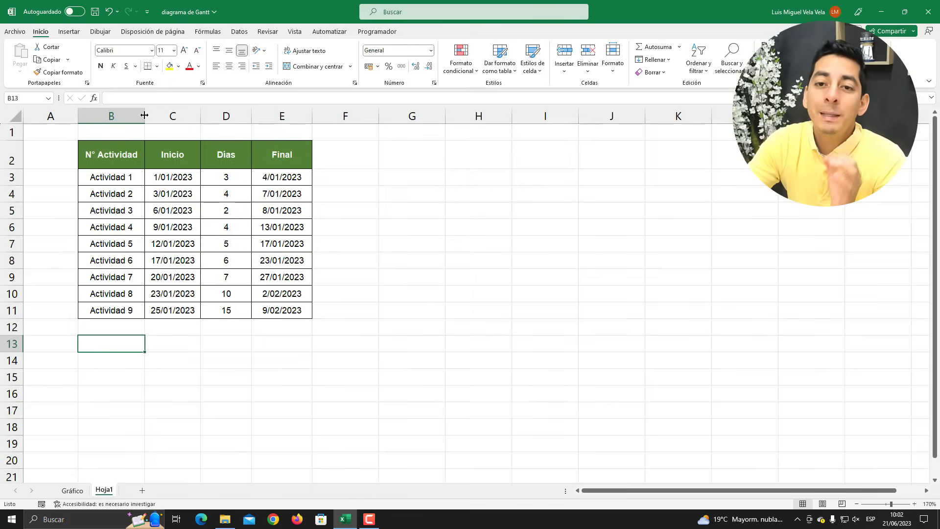
pyautogui.moveTo(78, 116); pyautogui.dragTo(58, 116)
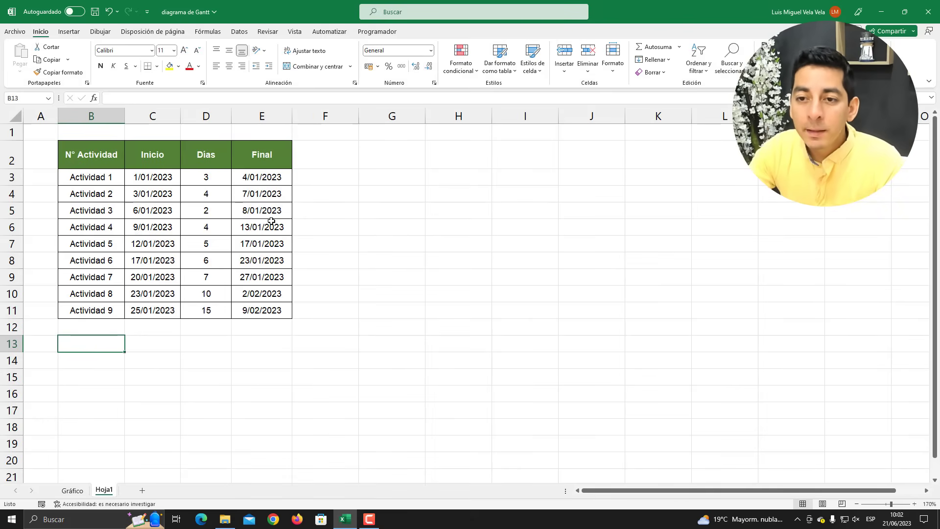
pyautogui.click(179, 222)
pyautogui.click(416, 208)
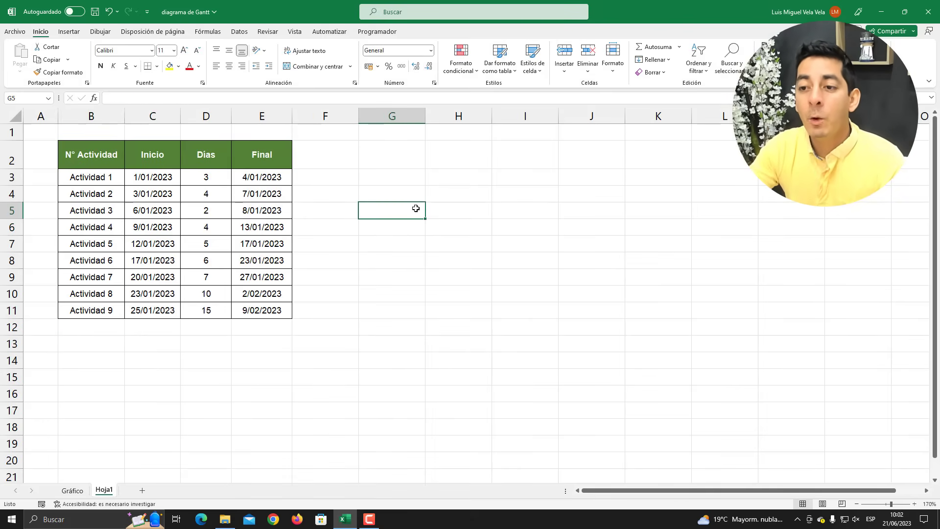
pyautogui.moveTo(73, 152); pyautogui.dragTo(273, 310)
pyautogui.click(377, 216)
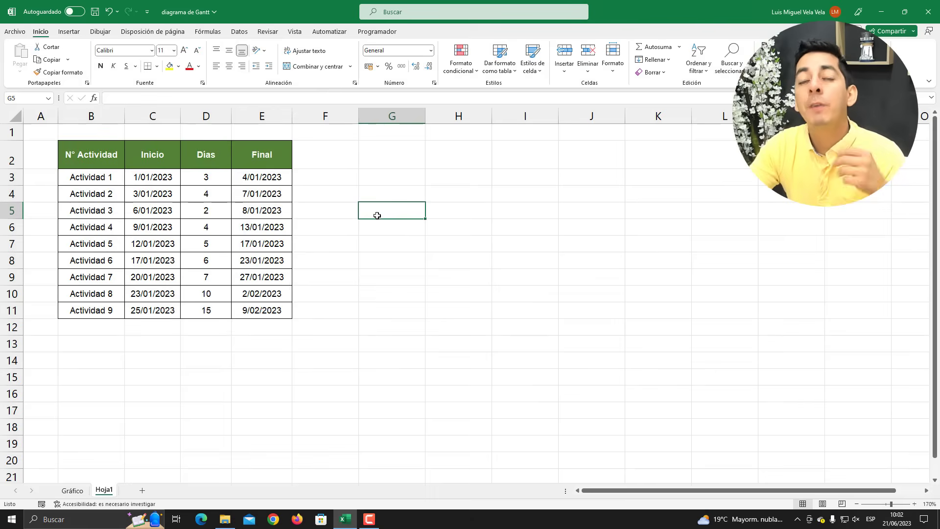
# Insert an empty 2D stacked bar chart and fit it beside the activity table, spanning about rows 2 to 11
pyautogui.click(392, 185)
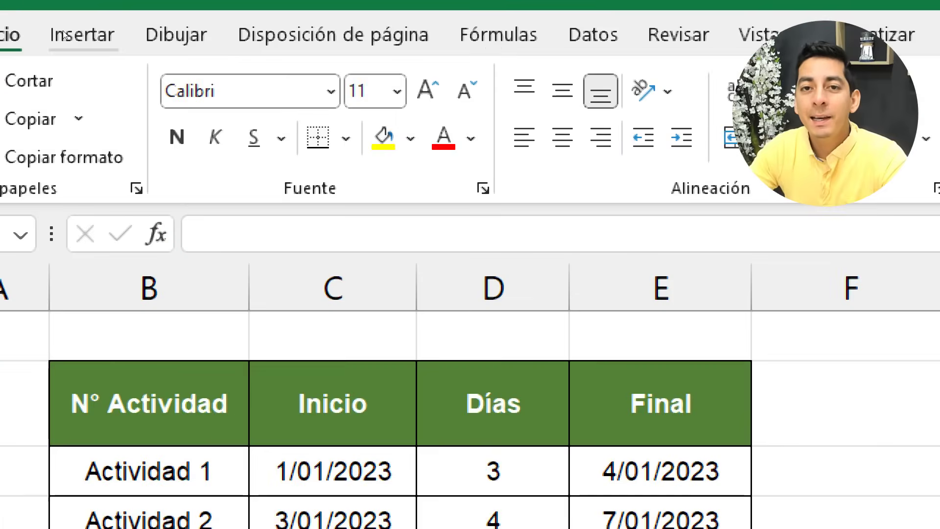
pyautogui.click(63, 33)
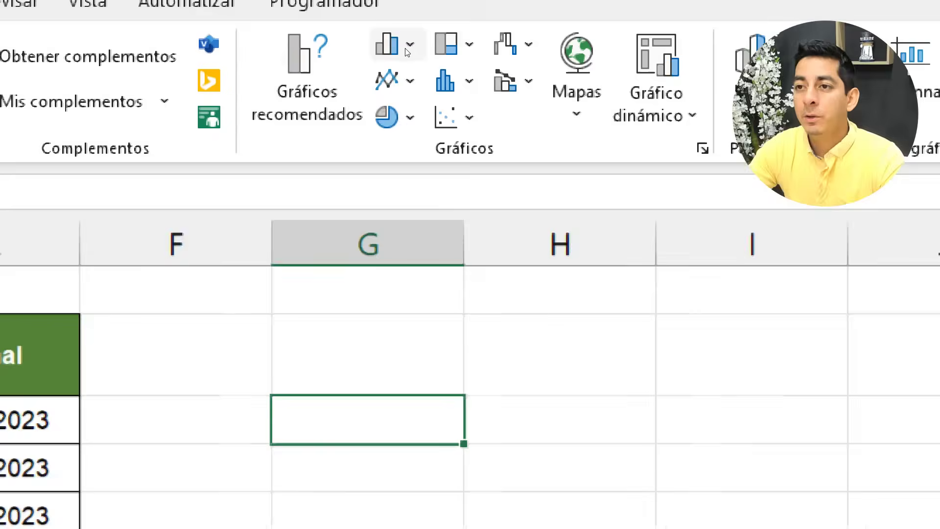
pyautogui.click(407, 48)
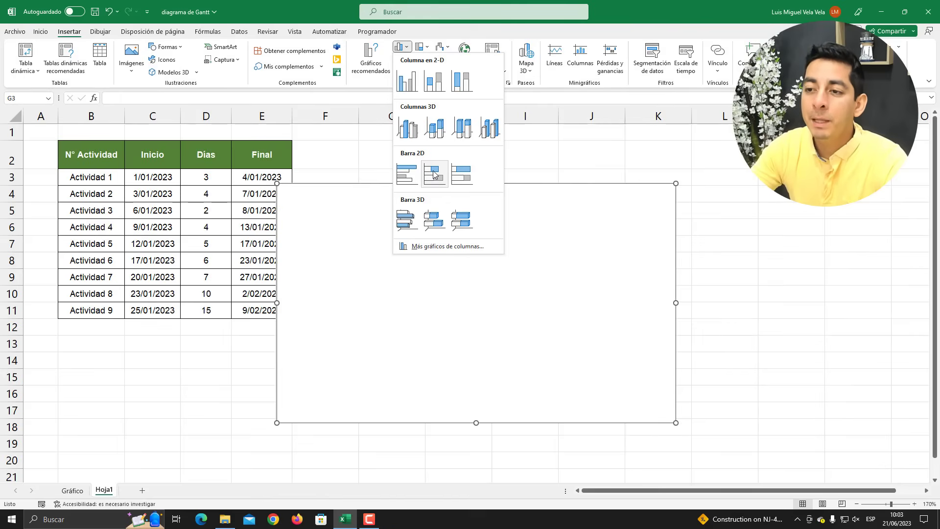
pyautogui.press('Escape')
pyautogui.moveTo(391, 184); pyautogui.dragTo(416, 138)
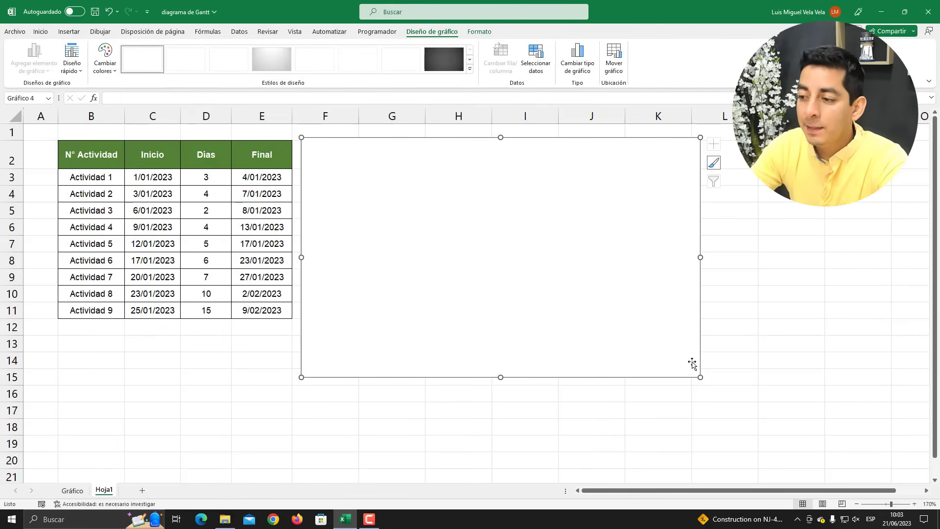
pyautogui.moveTo(700, 377); pyautogui.dragTo(698, 324)
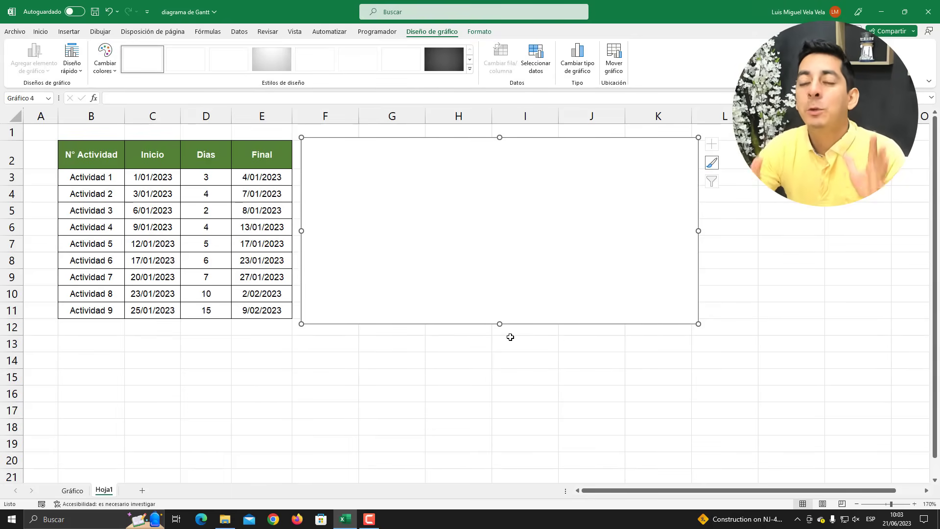
# Add an unnamed data series to the empty chart, using the start dates in C3:C11 as its values
pyautogui.rightClick(420, 176)
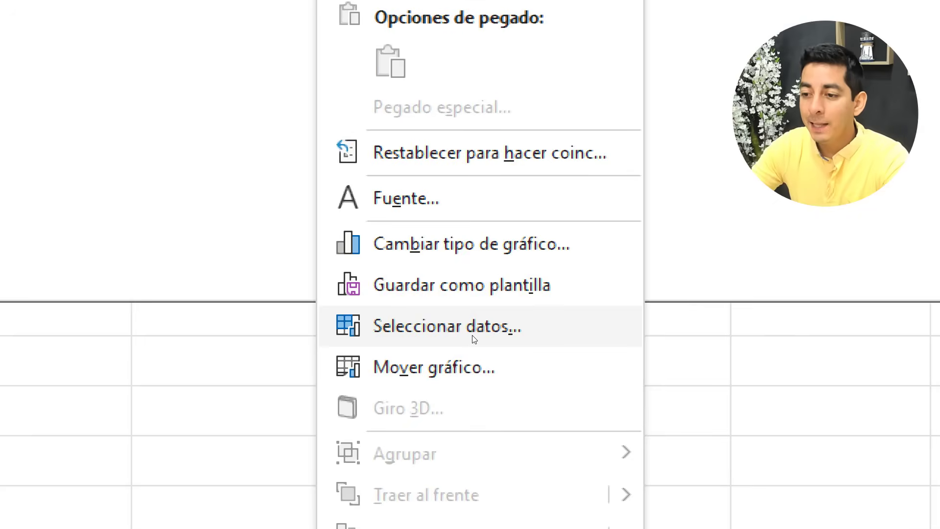
pyautogui.click(474, 335)
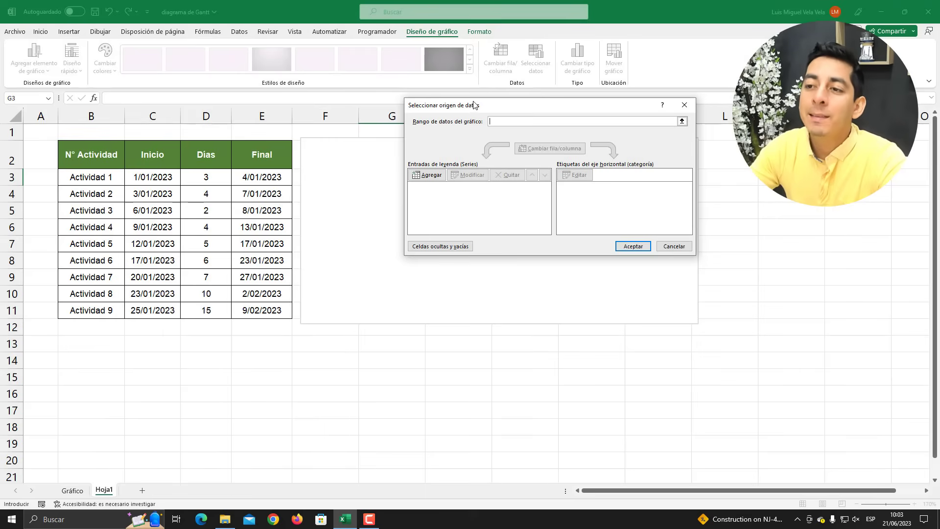
pyautogui.moveTo(474, 105); pyautogui.dragTo(432, 197)
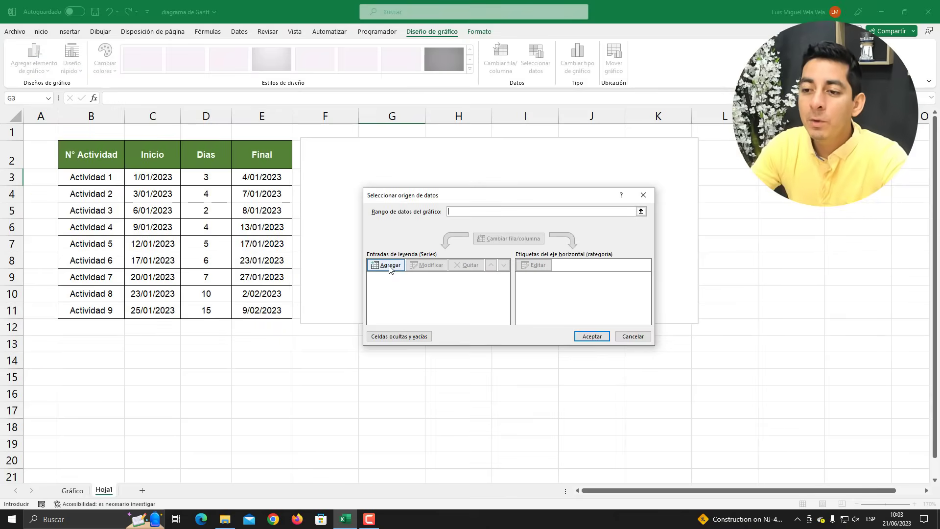
pyautogui.click(390, 270)
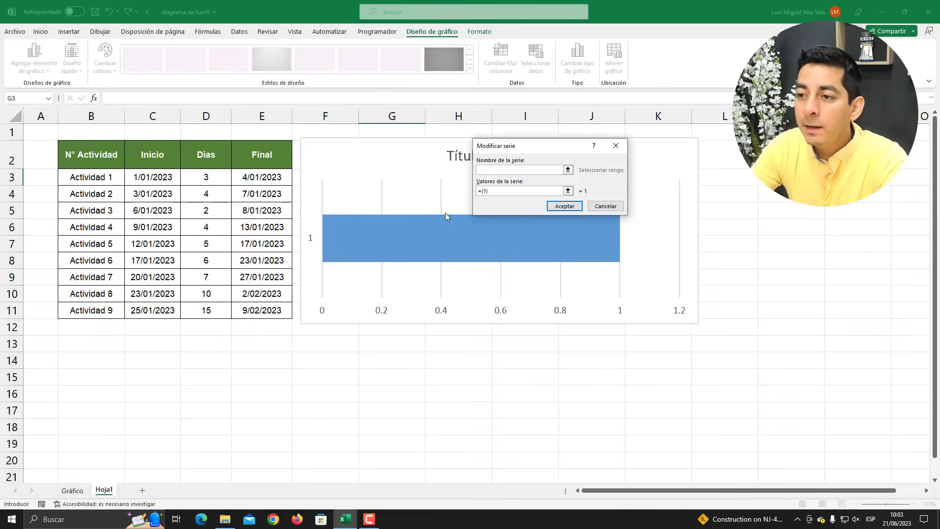
pyautogui.moveTo(503, 145); pyautogui.dragTo(432, 229)
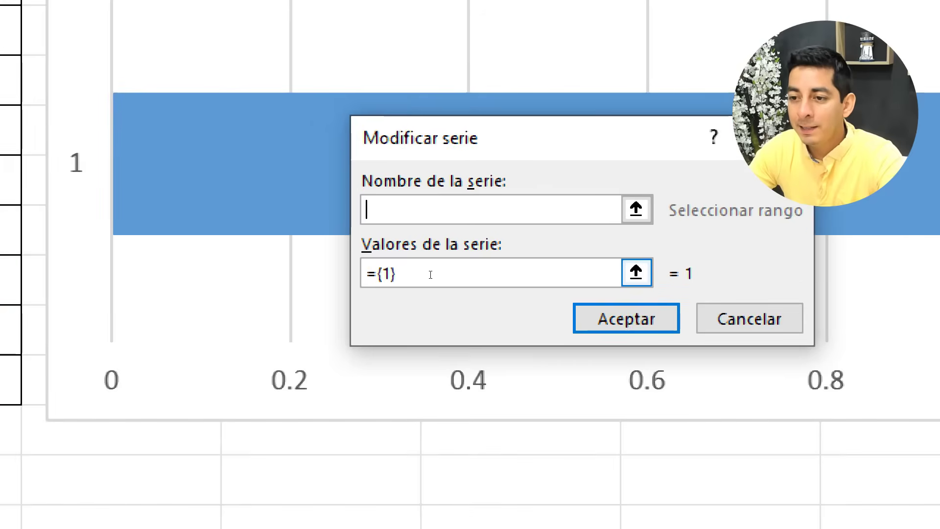
pyautogui.click(429, 275)
pyautogui.hotkey('shift', 'Home')
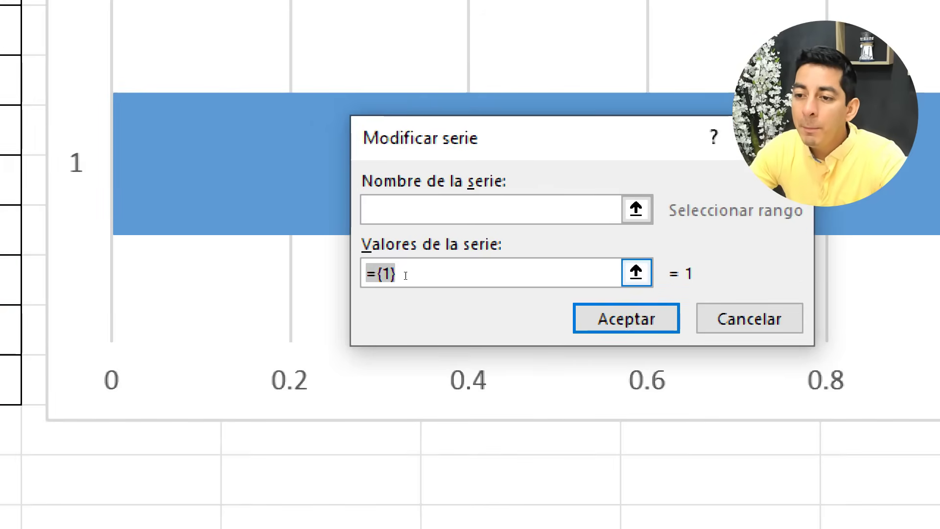
pyautogui.press('BackSpace')
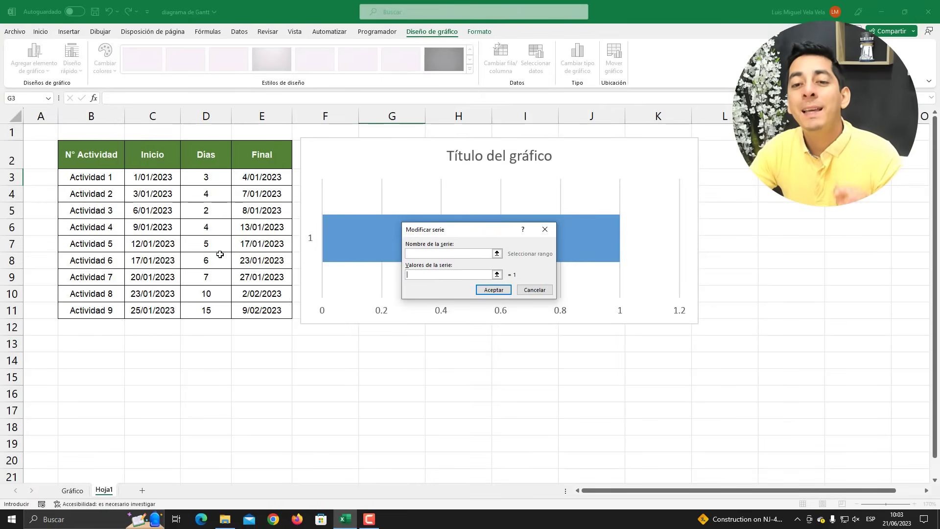
pyautogui.click(153, 179)
pyautogui.moveTo(151, 188); pyautogui.dragTo(156, 311)
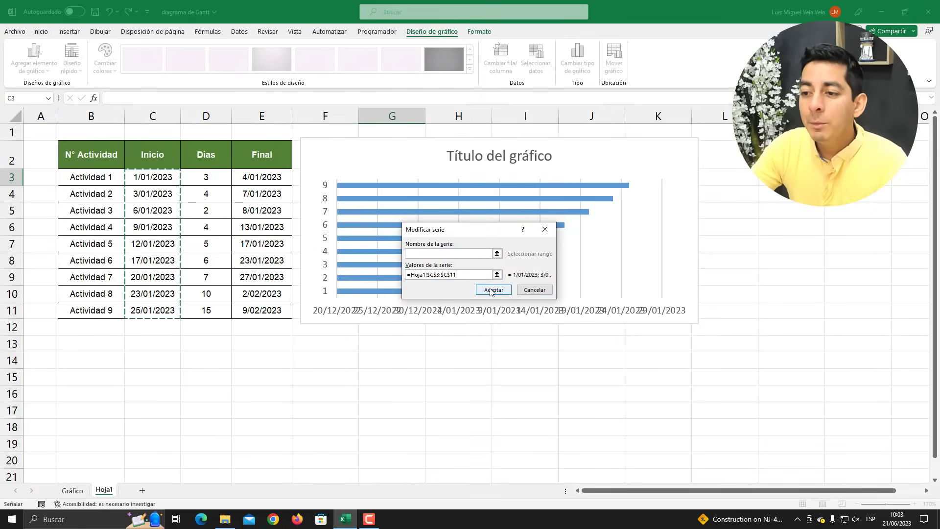
pyautogui.click(493, 290)
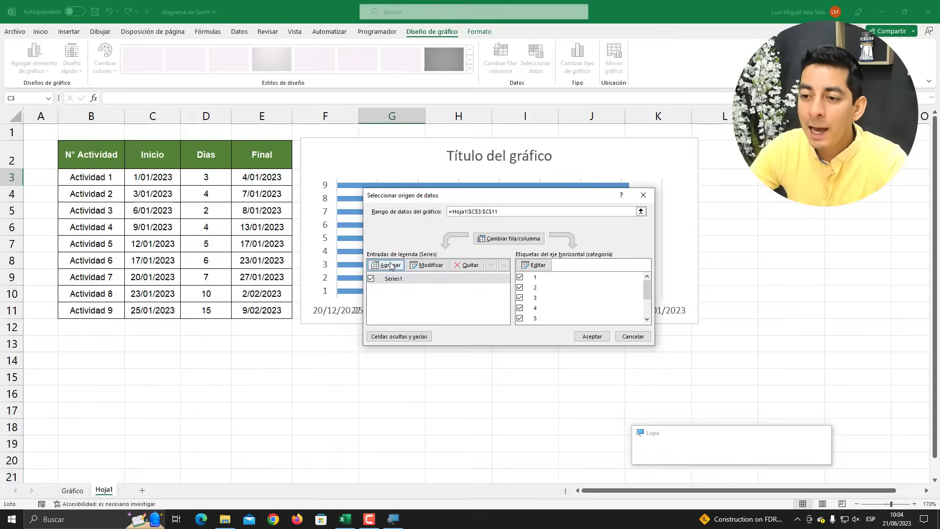
# Add a second unnamed data series to the chart, using the durations in D3:D11 as its values
pyautogui.click(393, 270)
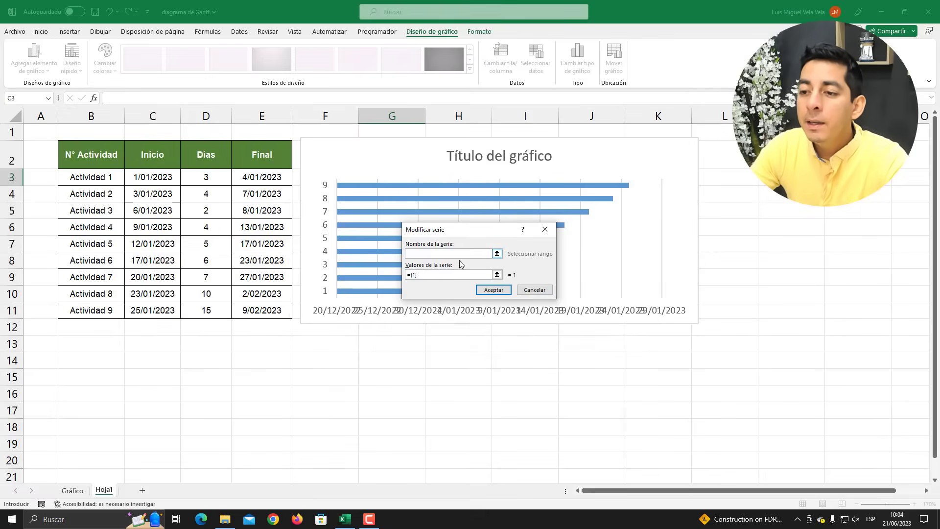
pyautogui.click(425, 276)
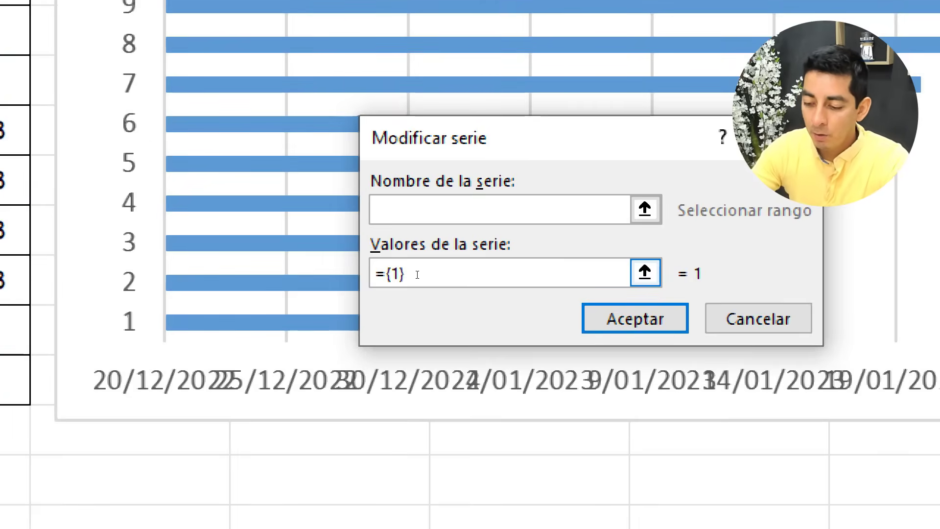
pyautogui.press('BackSpace')
pyautogui.press('BackSpace')
pyautogui.press('BackSpace')
pyautogui.press('BackSpace')
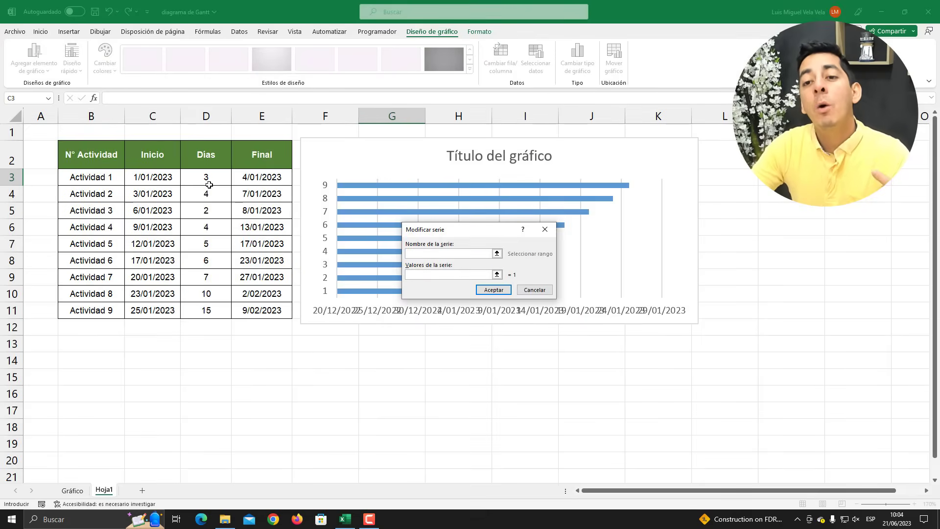
pyautogui.moveTo(207, 179); pyautogui.dragTo(220, 304)
pyautogui.click(501, 292)
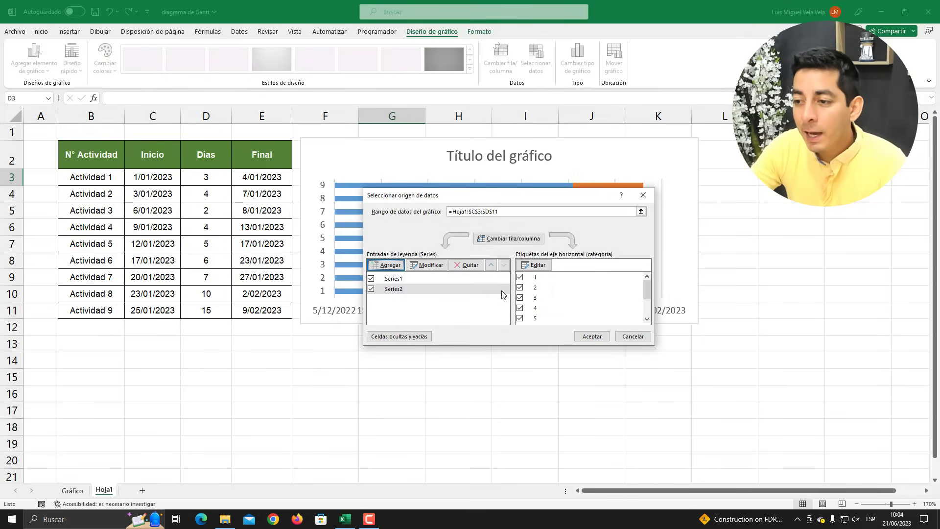
# Use the activity names in B3:B11 as the chart's category axis labels and accept the data source settings
pyautogui.moveTo(490, 199); pyautogui.dragTo(563, 238)
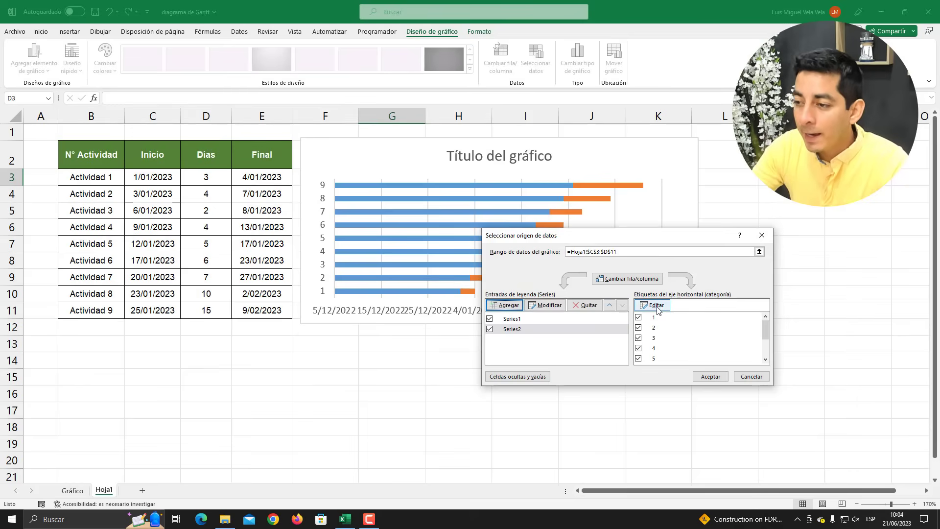
pyautogui.click(657, 308)
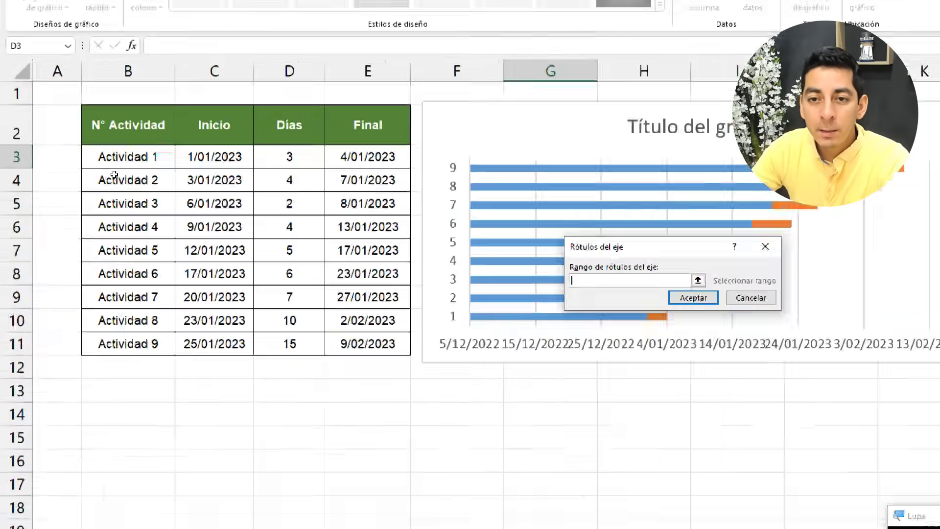
pyautogui.moveTo(215, 172); pyautogui.dragTo(213, 528)
pyautogui.moveTo(114, 306); pyautogui.dragTo(114, 308)
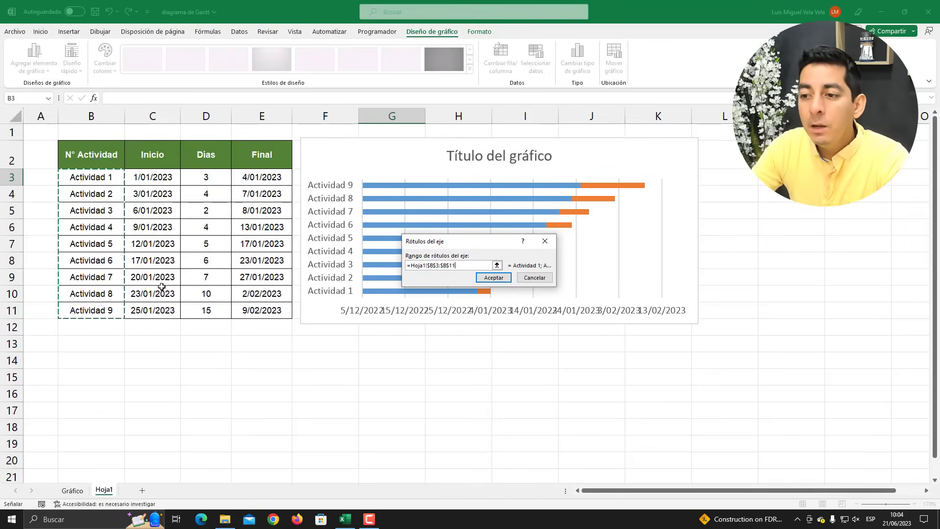
pyautogui.click(494, 279)
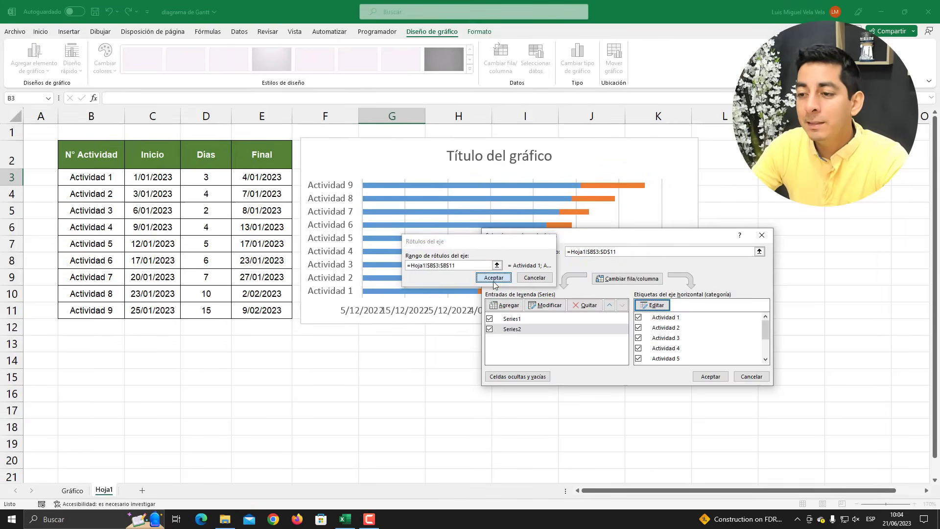
pyautogui.click(711, 377)
# Enlarge the chart to span down to about row 16 and set the start-date series to no fill
pyautogui.moveTo(699, 324); pyautogui.dragTo(744, 400)
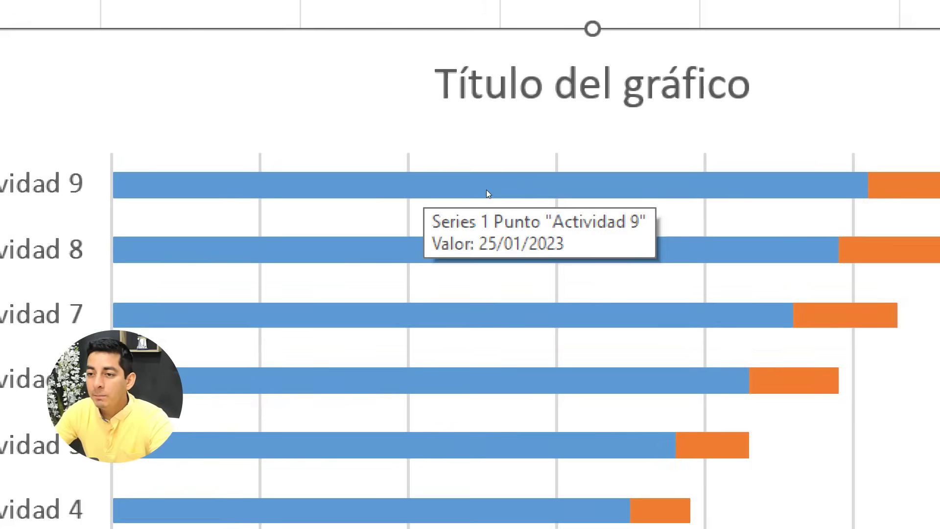
pyautogui.click(488, 191)
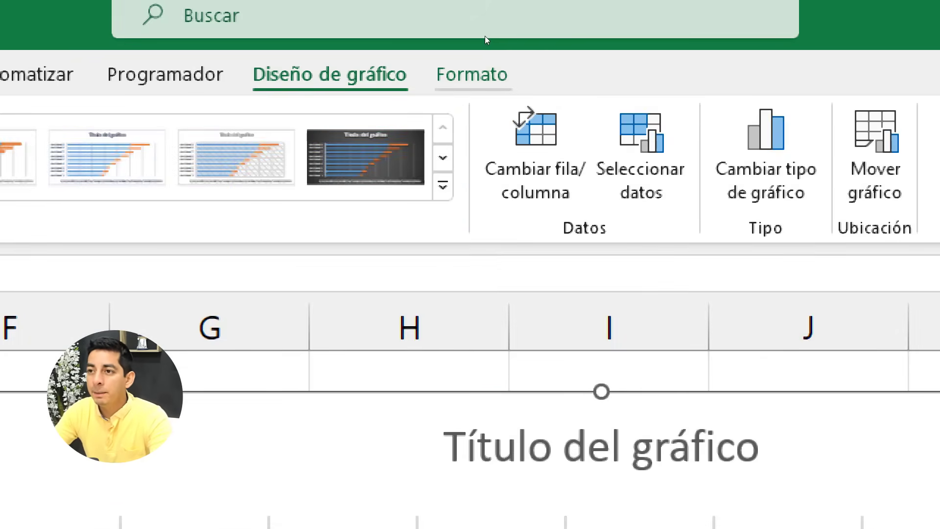
pyautogui.click(479, 31)
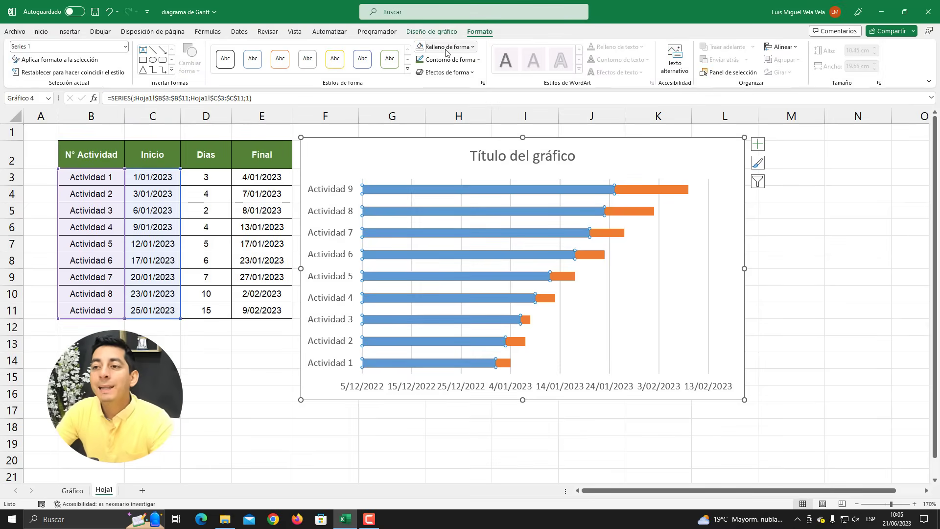
pyautogui.click(447, 49)
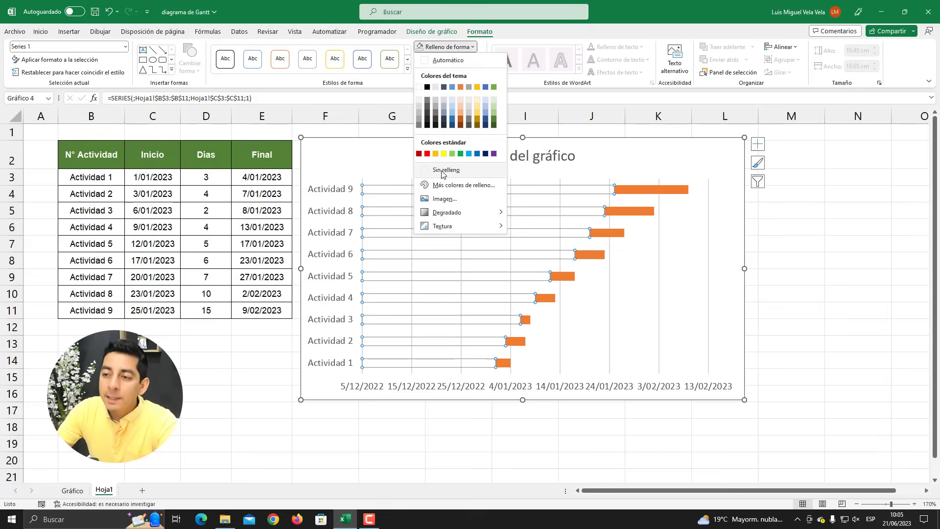
pyautogui.click(443, 171)
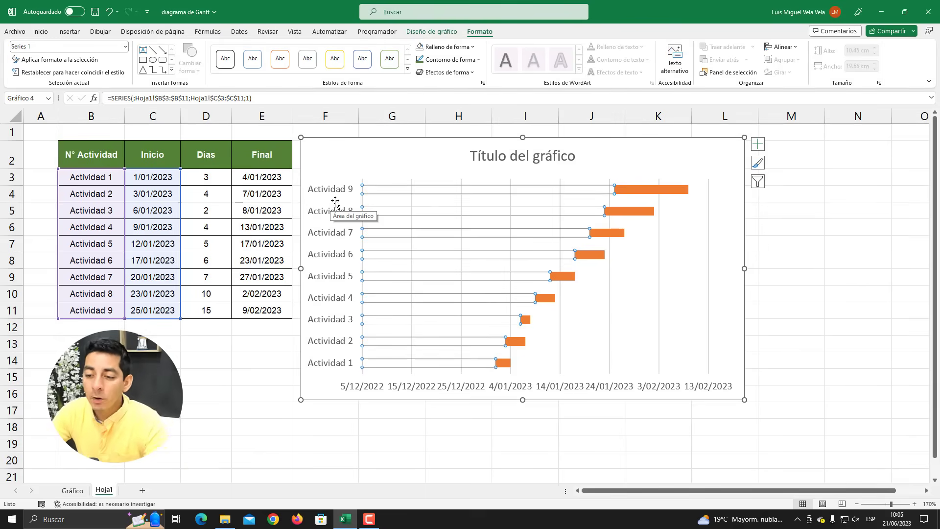
pyautogui.click(274, 342)
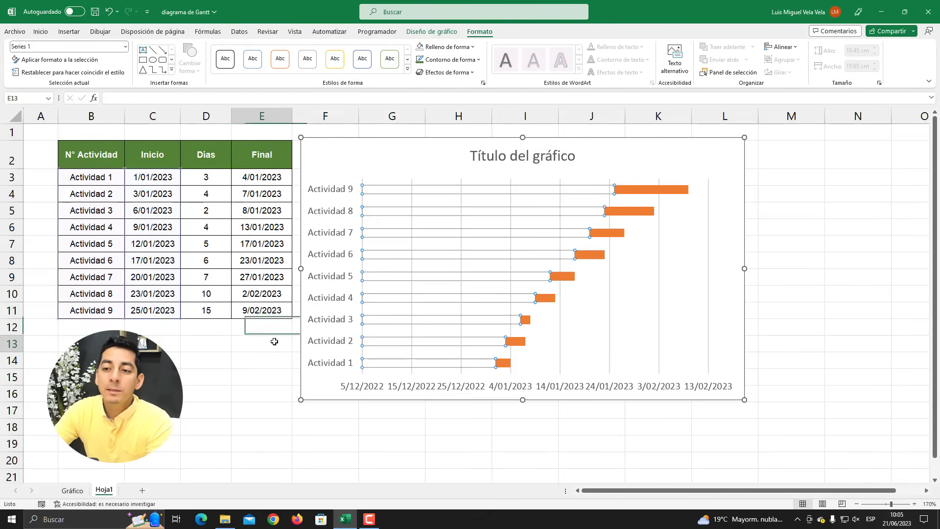
# Format the vertical category axis to show the activities in reverse order
pyautogui.click(330, 194)
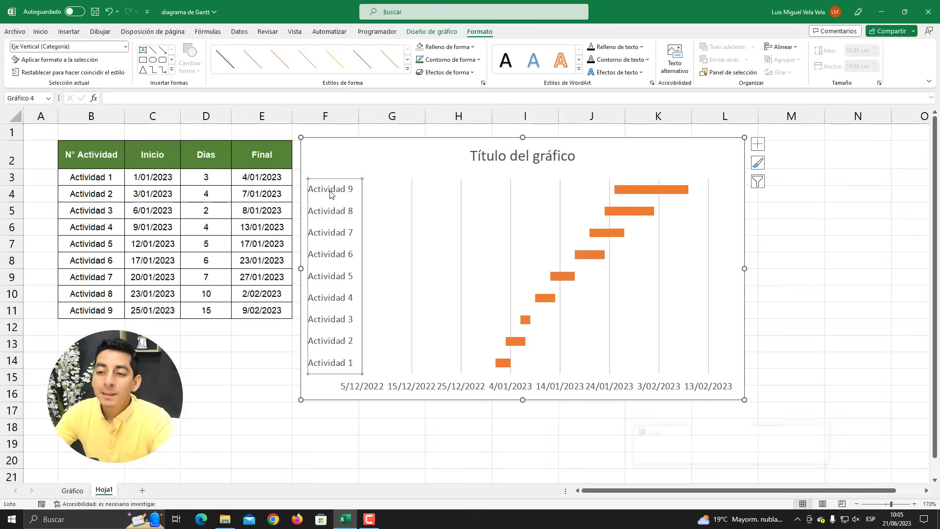
pyautogui.rightClick(331, 194)
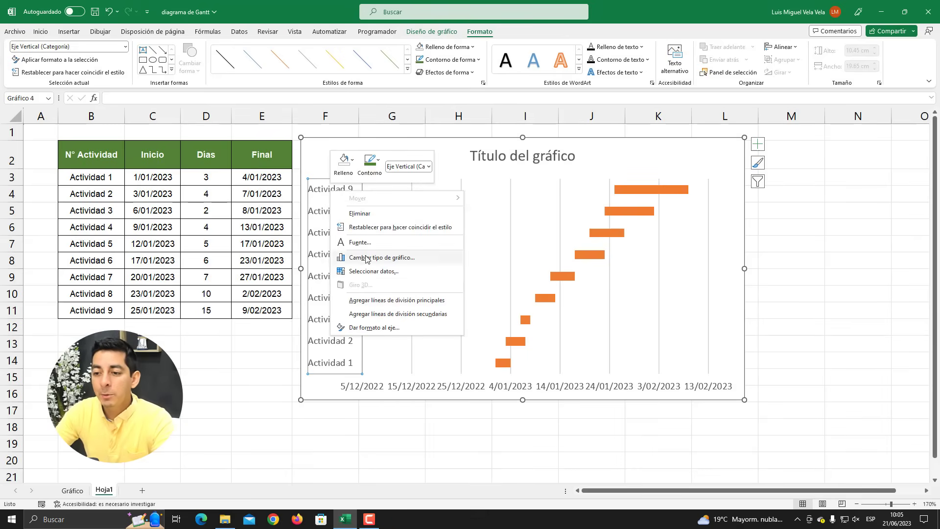
pyautogui.click(375, 328)
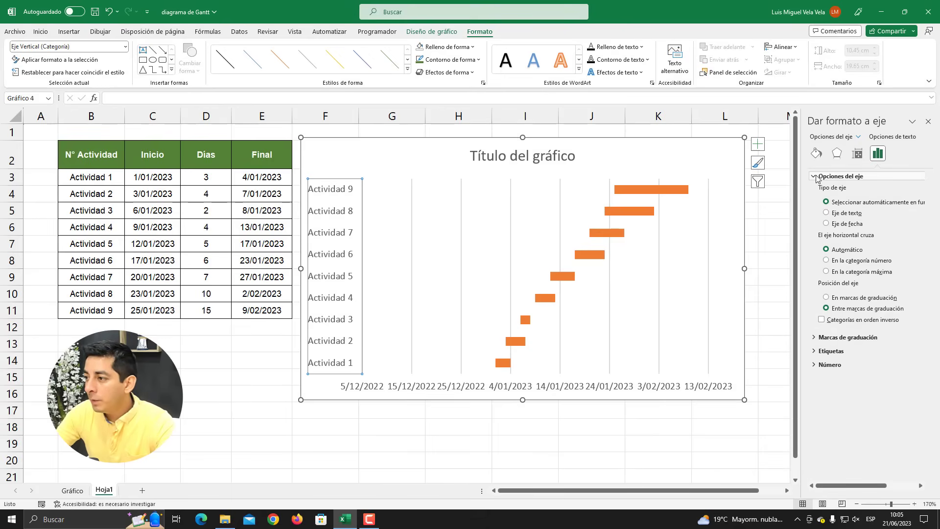
pyautogui.click(816, 177)
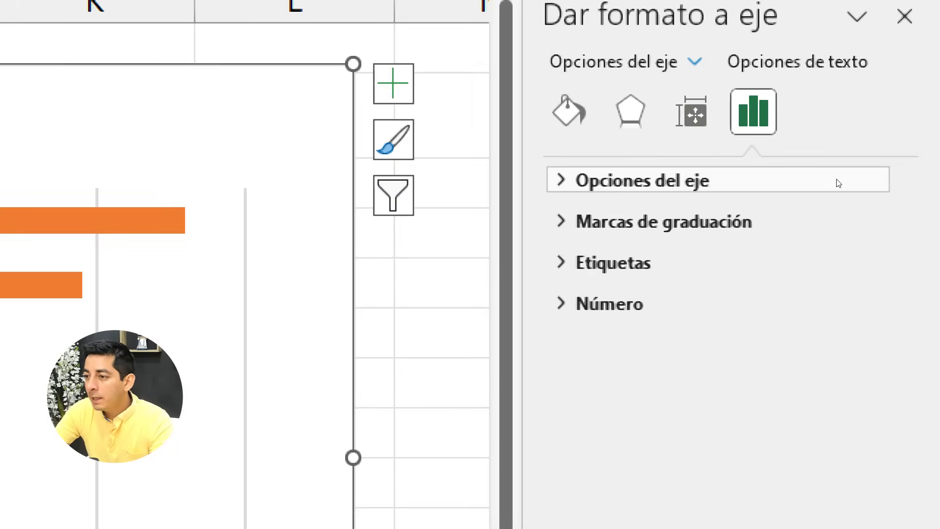
pyautogui.click(817, 180)
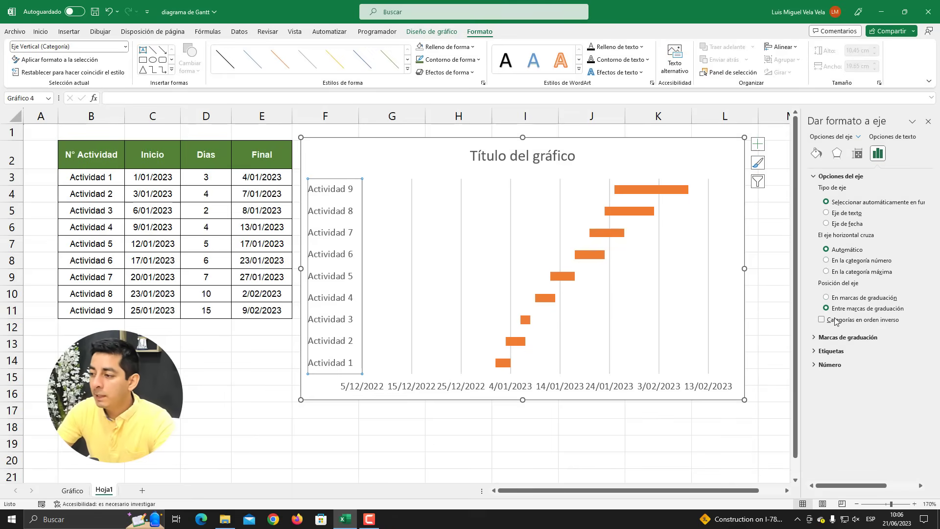
pyautogui.click(835, 321)
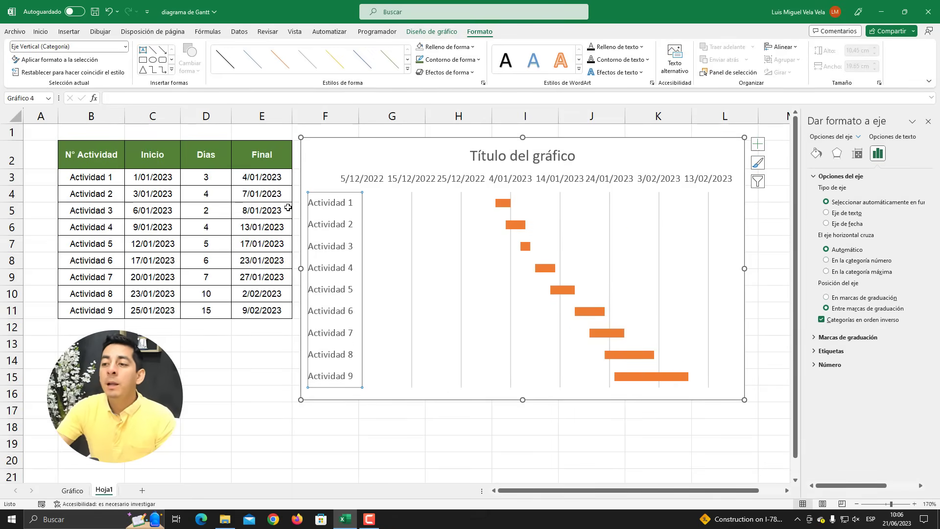
# Enlarge the chart to about 8.67 cm high by 15.88 cm wide and place it directly beside the activity table
pyautogui.moveTo(422, 152); pyautogui.dragTo(346, 159)
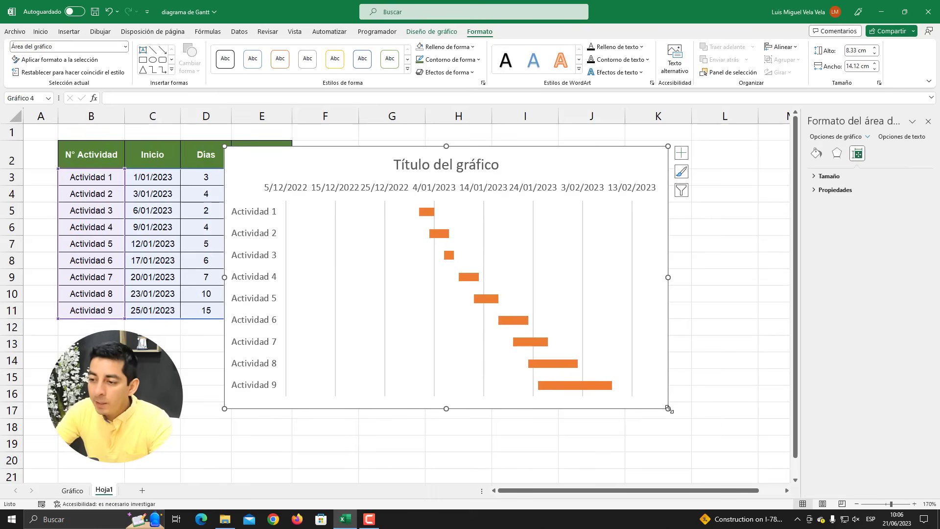
pyautogui.moveTo(669, 409); pyautogui.dragTo(723, 419)
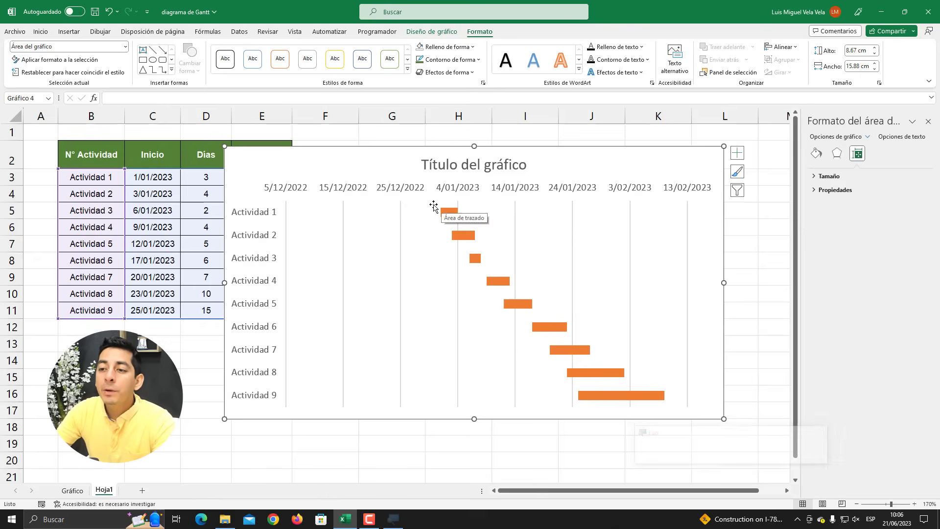
pyautogui.click(390, 190)
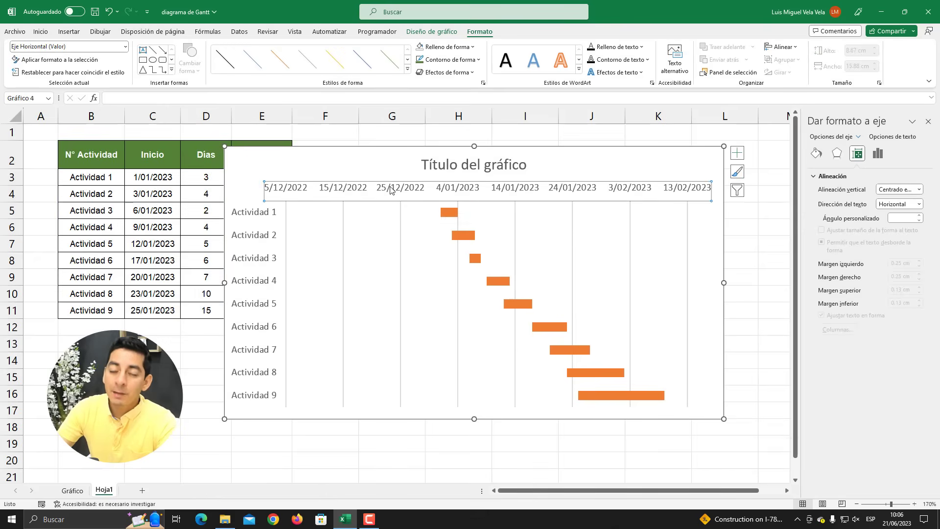
pyautogui.click(382, 153)
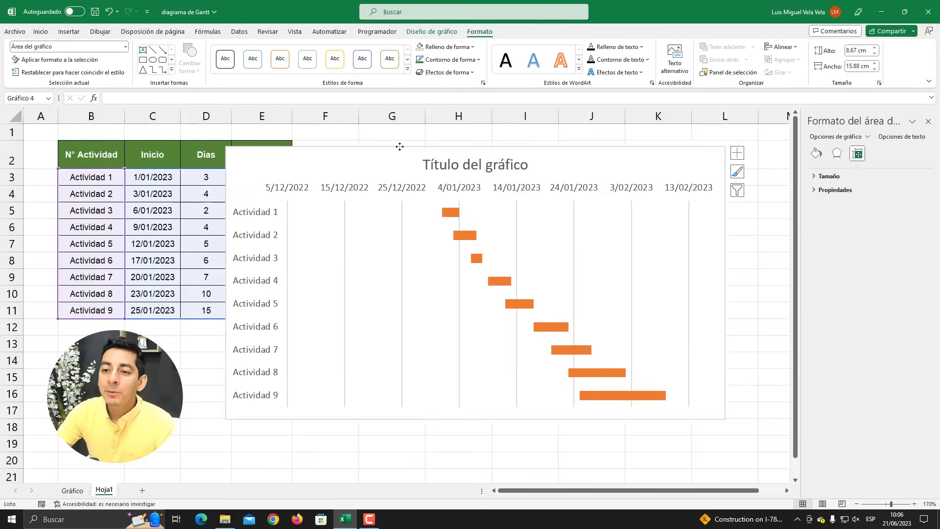
pyautogui.moveTo(398, 147); pyautogui.dragTo(453, 141)
pyautogui.moveTo(518, 202)
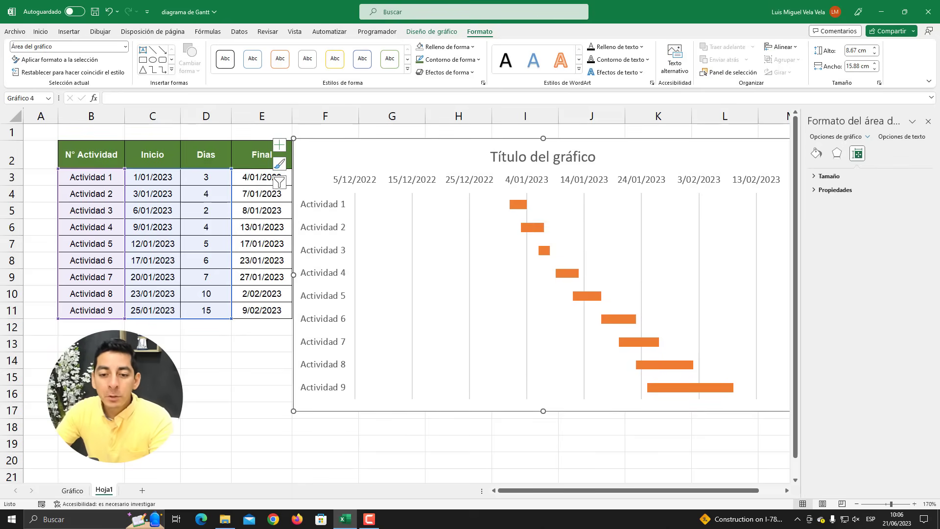
pyautogui.click(91, 327)
pyautogui.moveTo(153, 177); pyautogui.dragTo(154, 315)
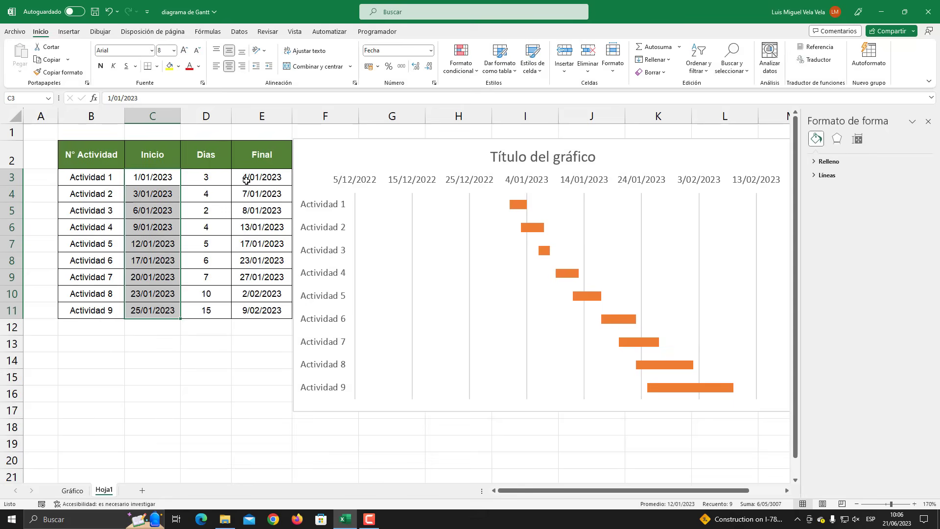
pyautogui.moveTo(246, 180); pyautogui.dragTo(262, 311)
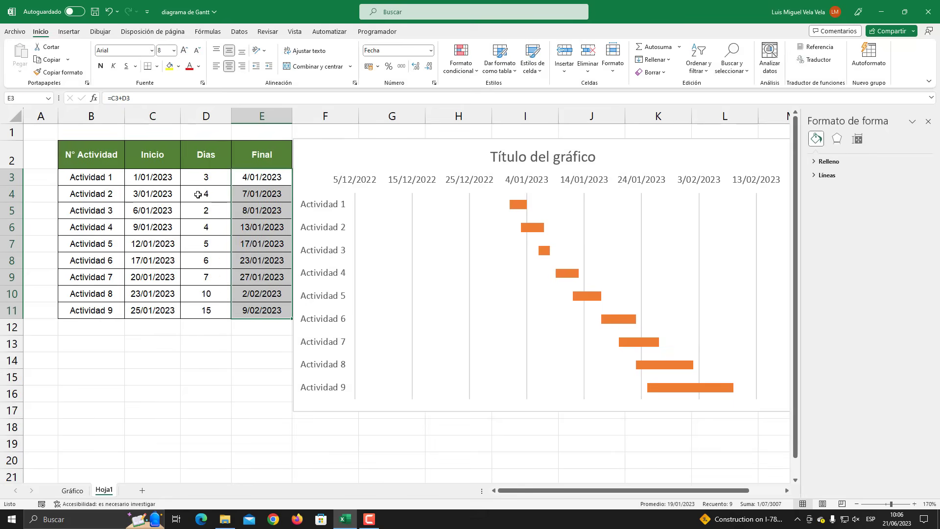
pyautogui.moveTo(148, 181); pyautogui.dragTo(163, 310)
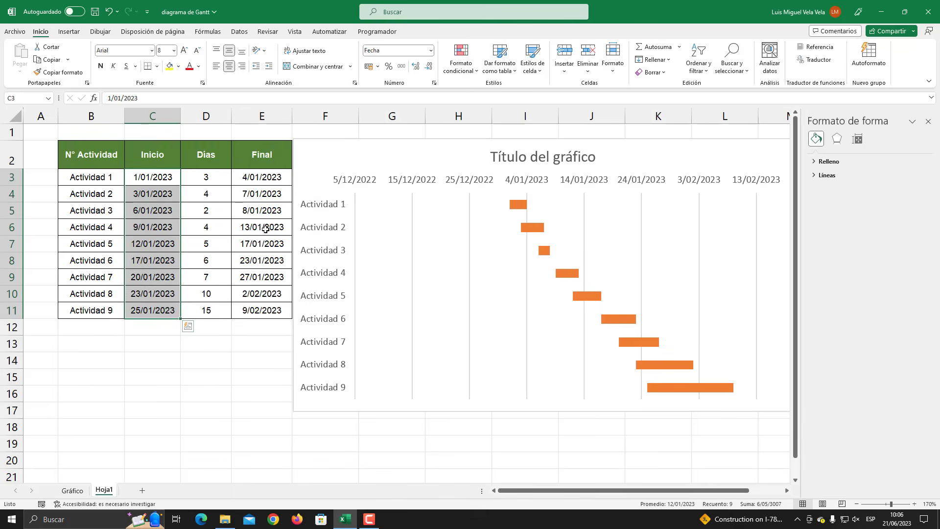
pyautogui.moveTo(252, 177); pyautogui.dragTo(260, 321)
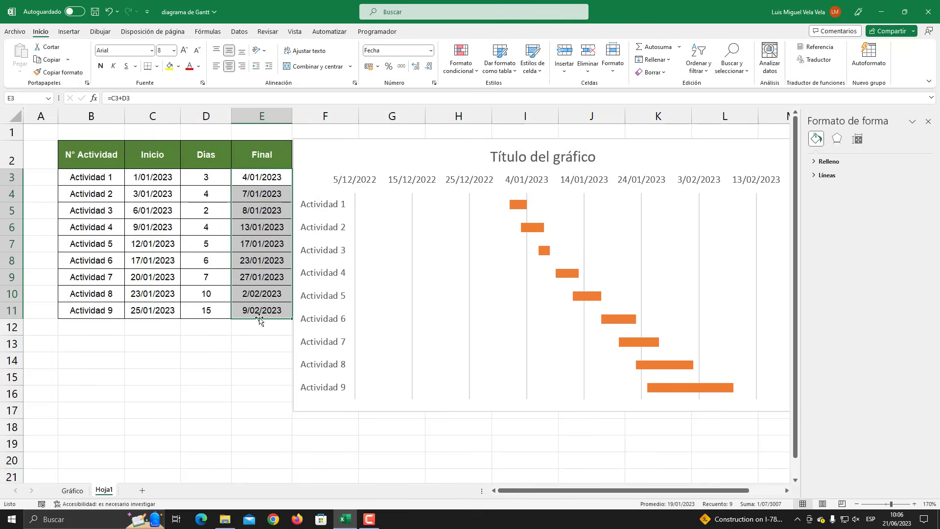
# Enter the labels Fecha Inicio in cell B13 and Fecha Final in B14, below the activity table
pyautogui.click(83, 340)
pyautogui.write('Fecha Inicio')
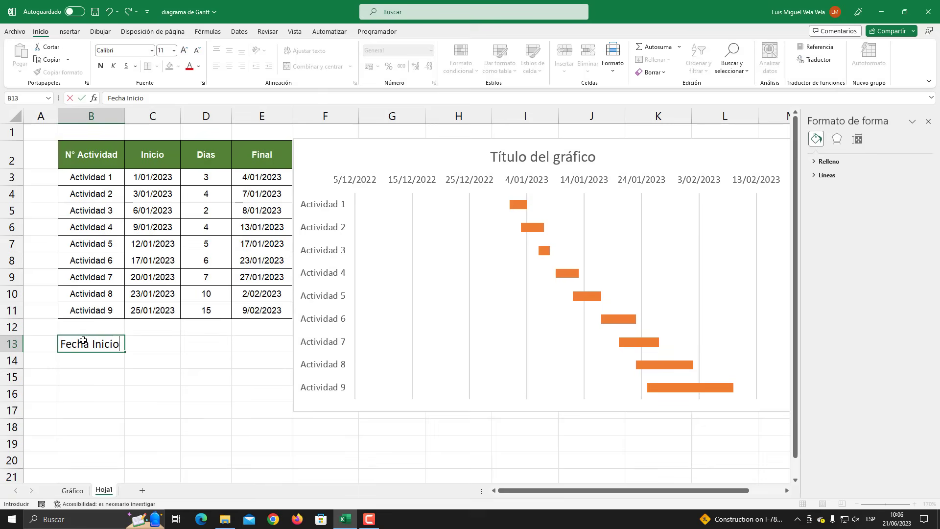
pyautogui.press('Return')
pyautogui.write('Fecha Final')
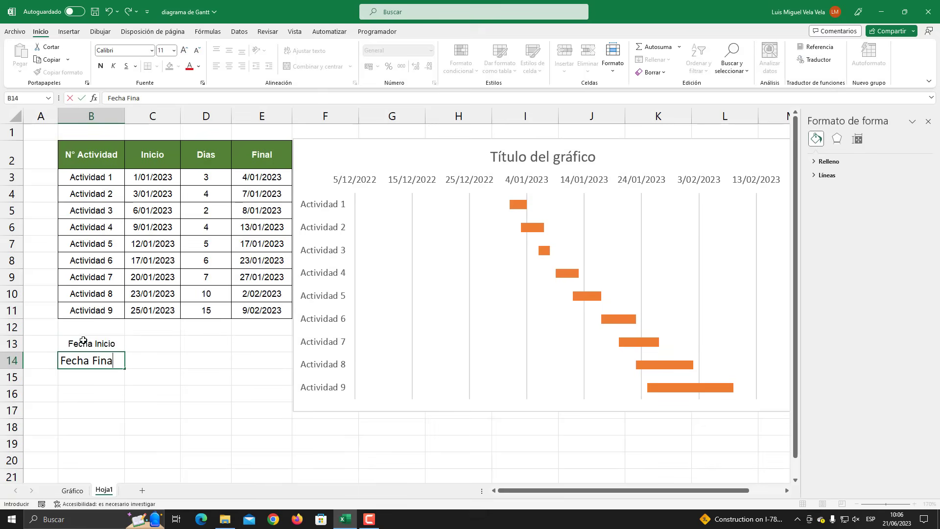
pyautogui.press('Return')
# Calculate the project start date in C13 with =MIN(C3:C11) and autofit the width of column C
pyautogui.click(133, 340)
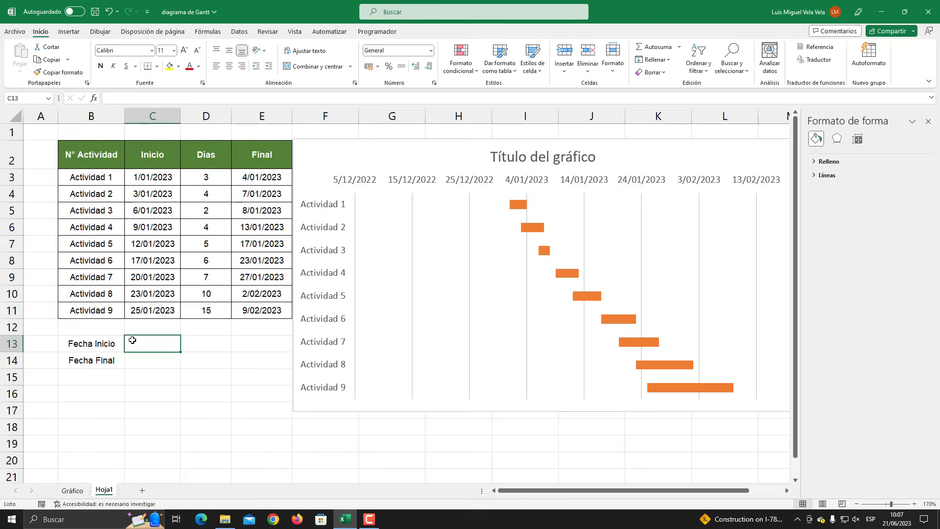
pyautogui.write('=')
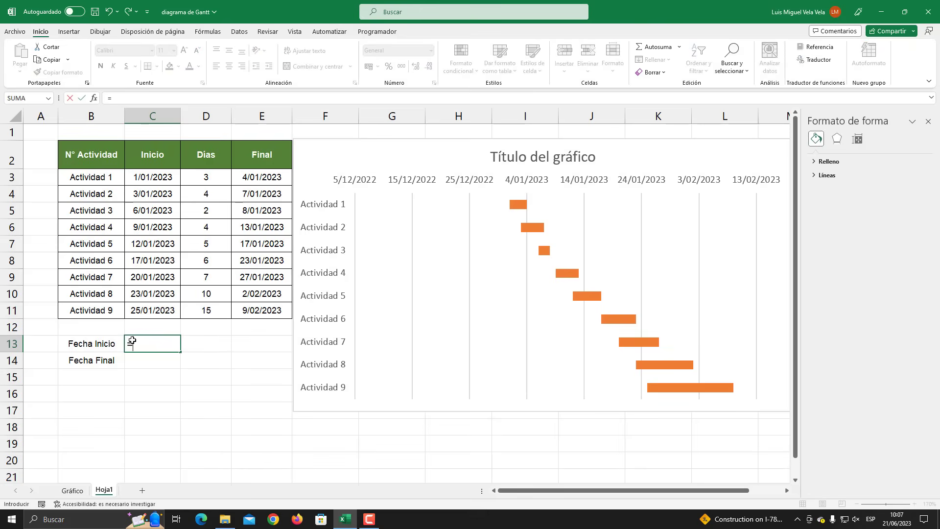
pyautogui.write('min ')
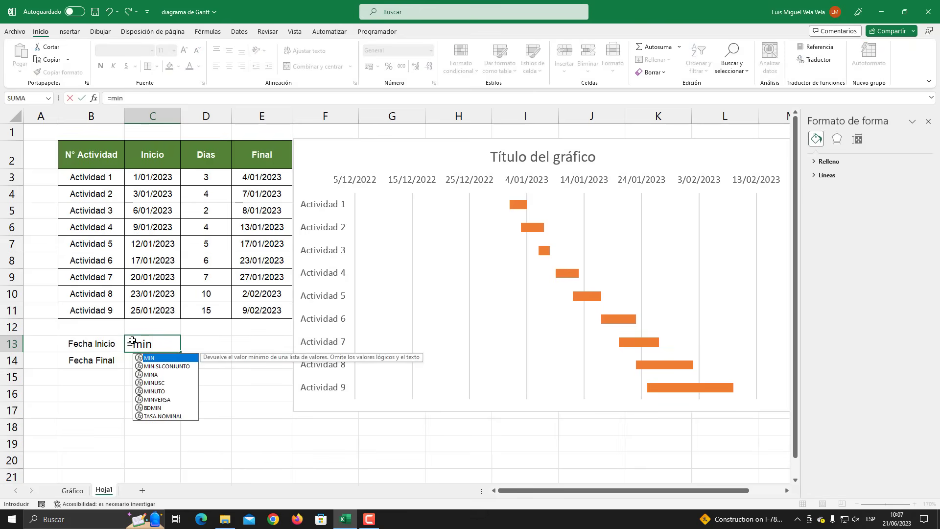
pyautogui.write('(')
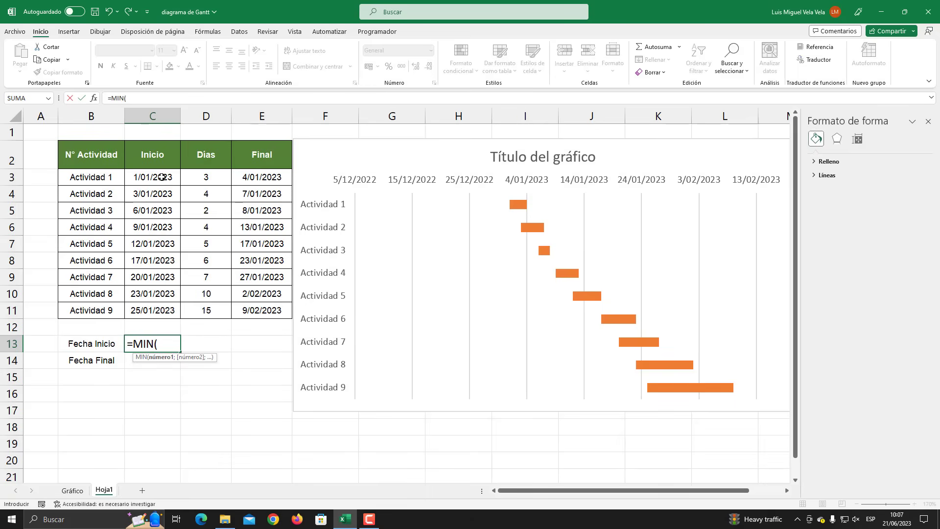
pyautogui.moveTo(162, 177); pyautogui.dragTo(162, 309)
pyautogui.write(')=')
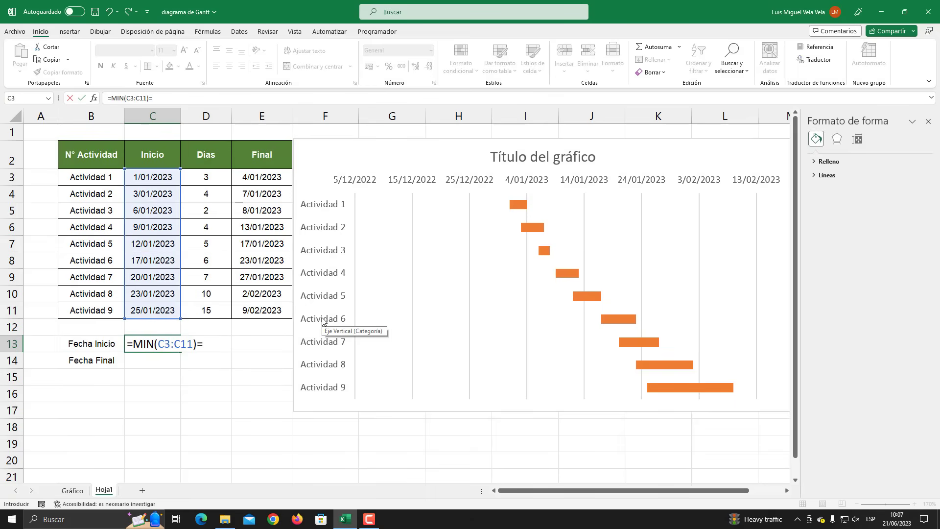
pyautogui.press('Return')
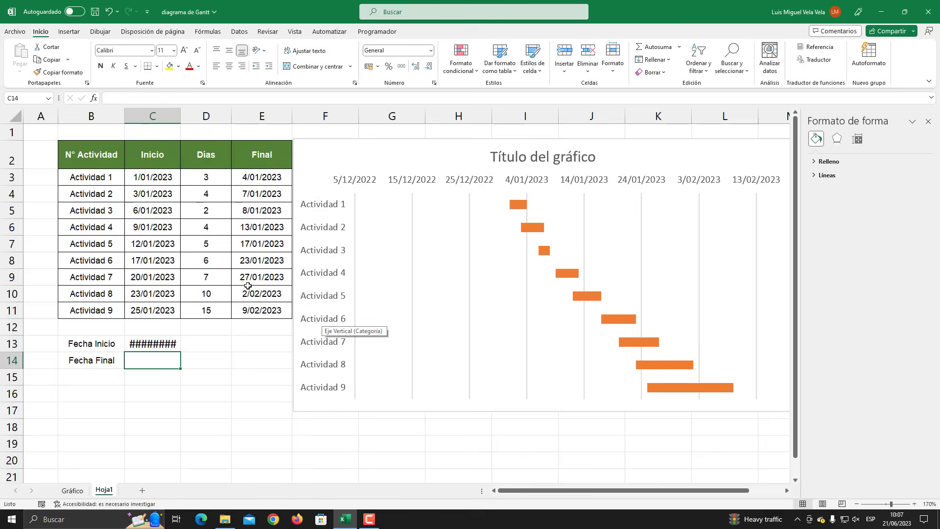
pyautogui.doubleClick(180, 116)
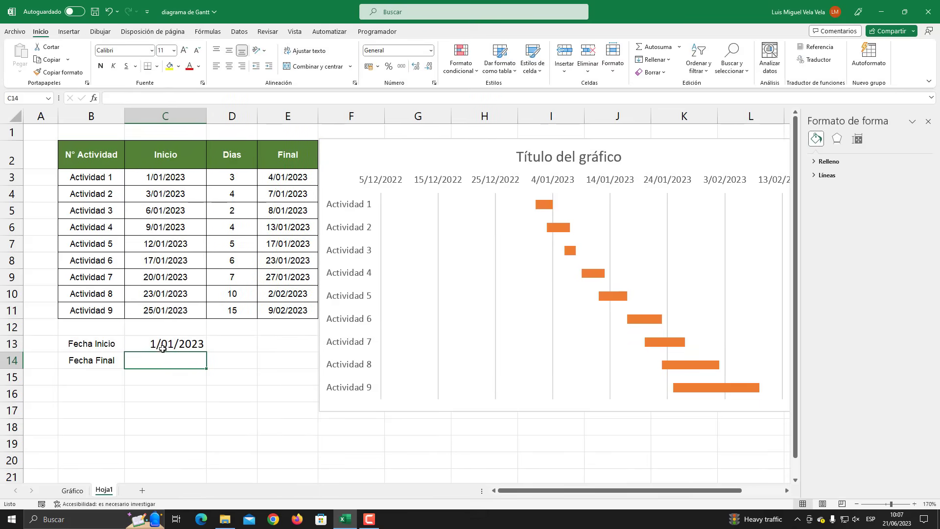
pyautogui.click(162, 347)
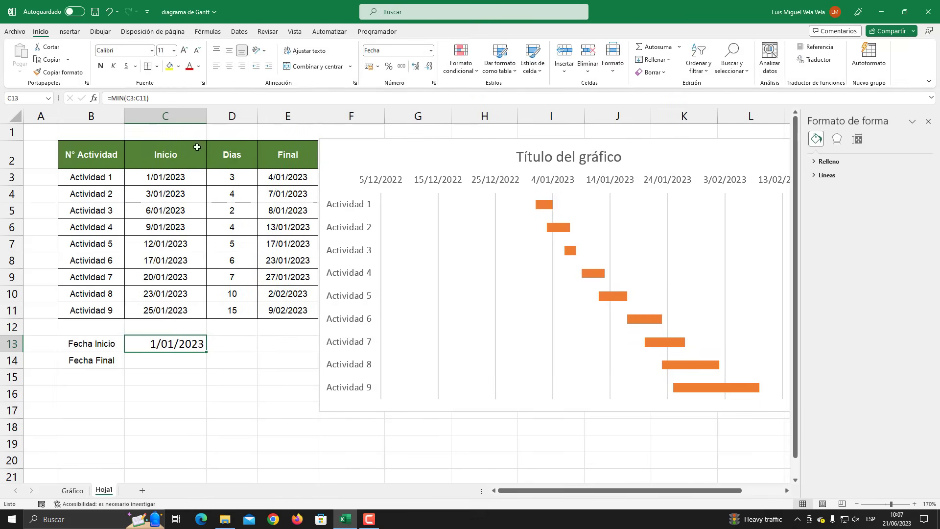
# Calculate the project end date in C14 with =MAX(E3:E11)
pyautogui.click(156, 361)
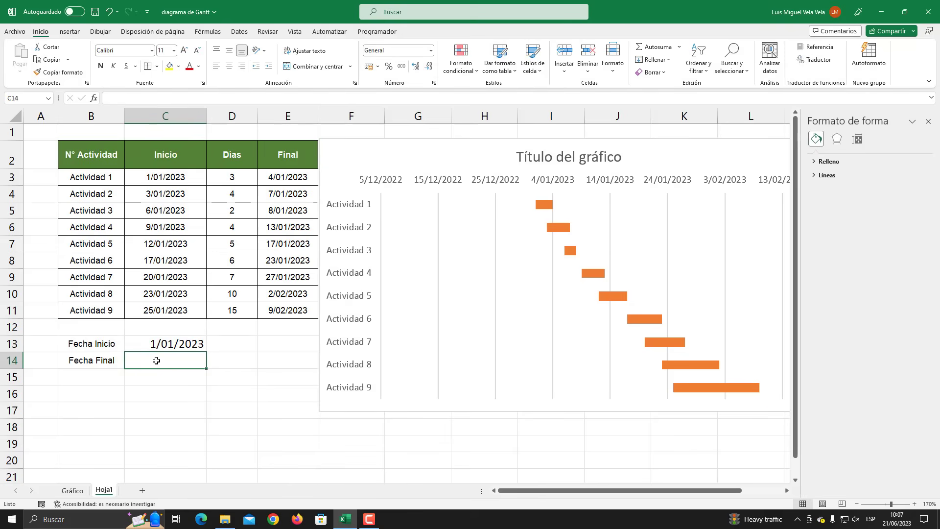
pyautogui.write('=max')
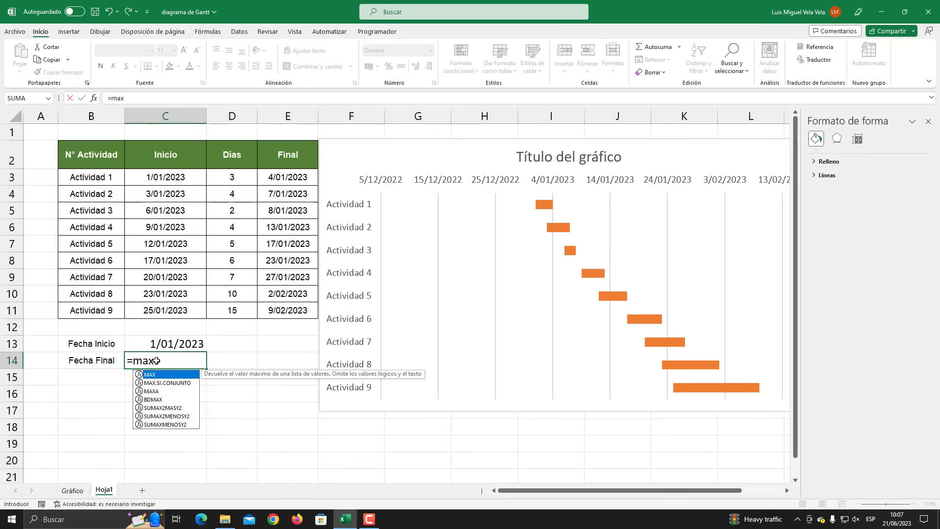
pyautogui.press('Tab')
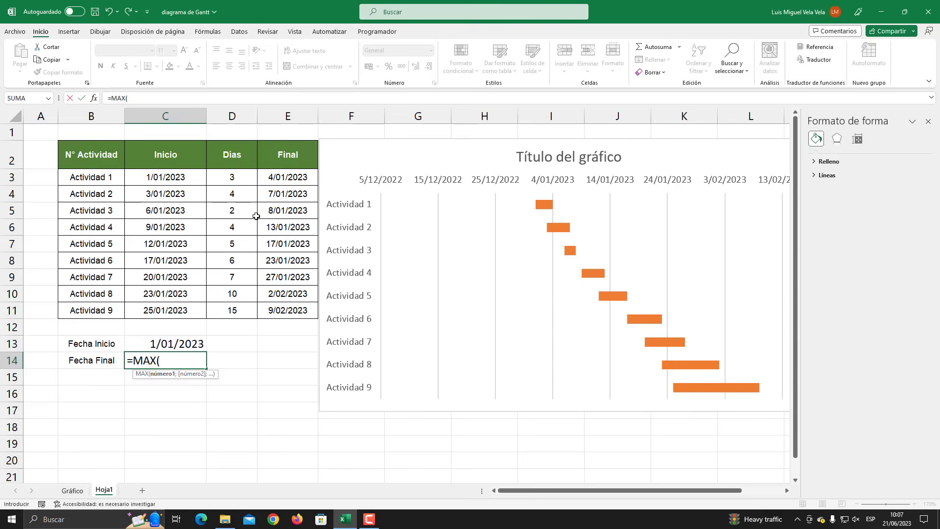
pyautogui.moveTo(275, 178); pyautogui.dragTo(285, 312)
pyautogui.write(')')
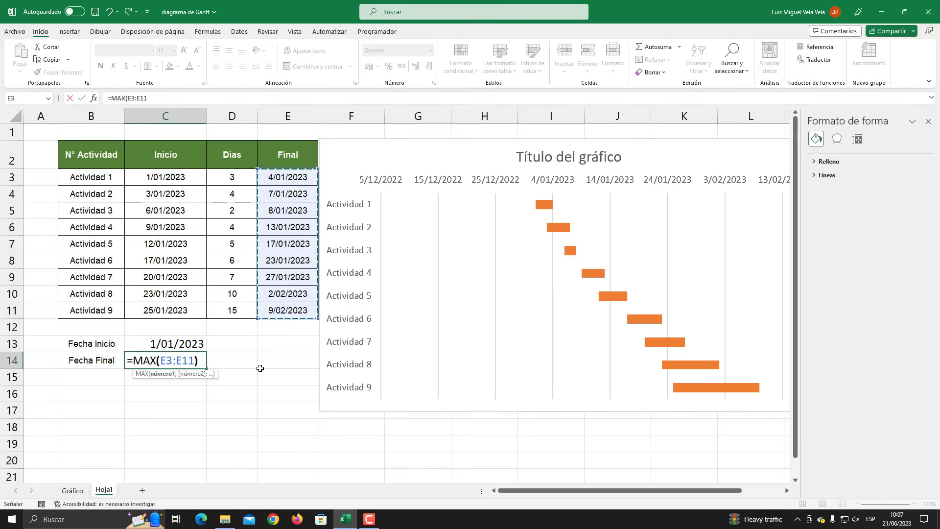
pyautogui.press('Return')
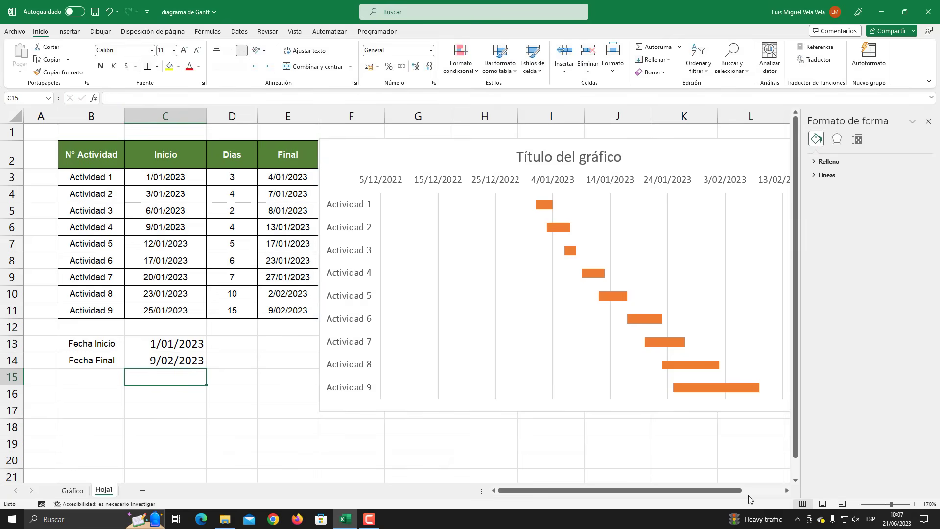
# Open the axis options for the chart's horizontal date axis
pyautogui.moveTo(706, 495); pyautogui.dragTo(724, 494)
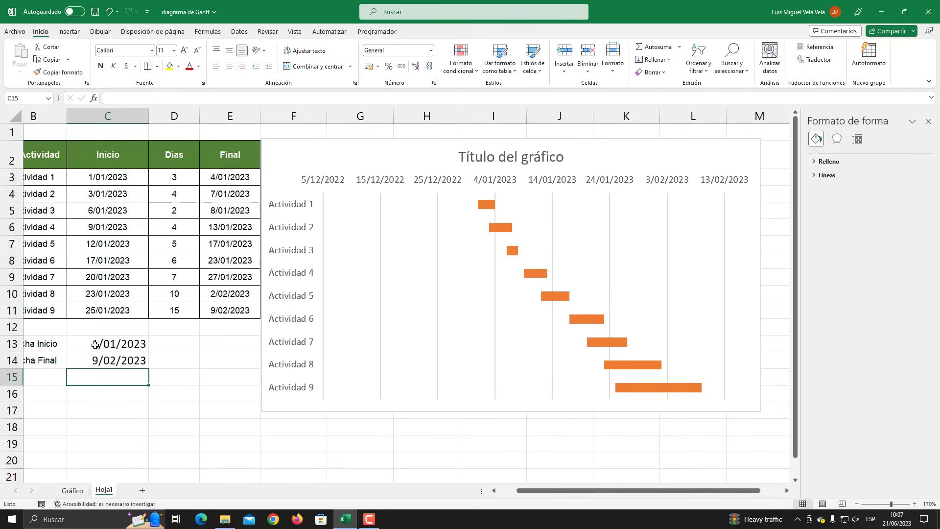
pyautogui.click(116, 362)
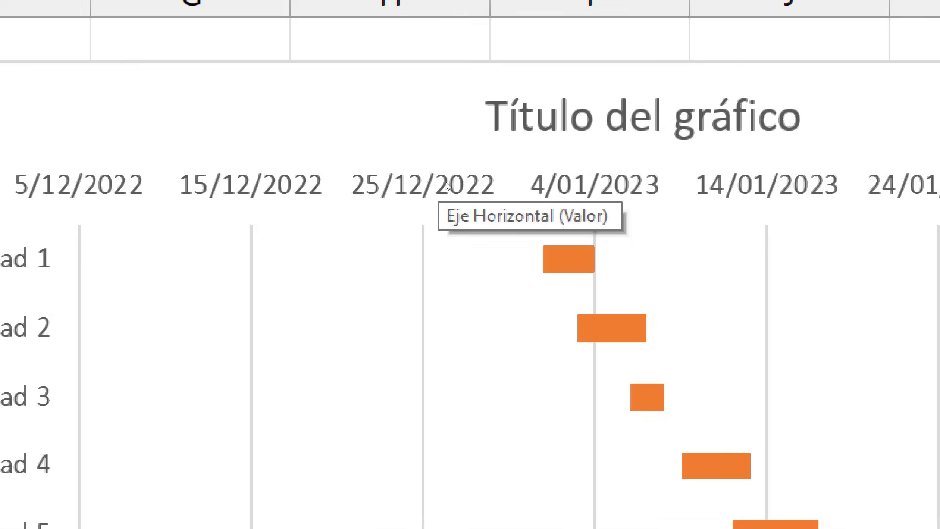
pyautogui.click(453, 180)
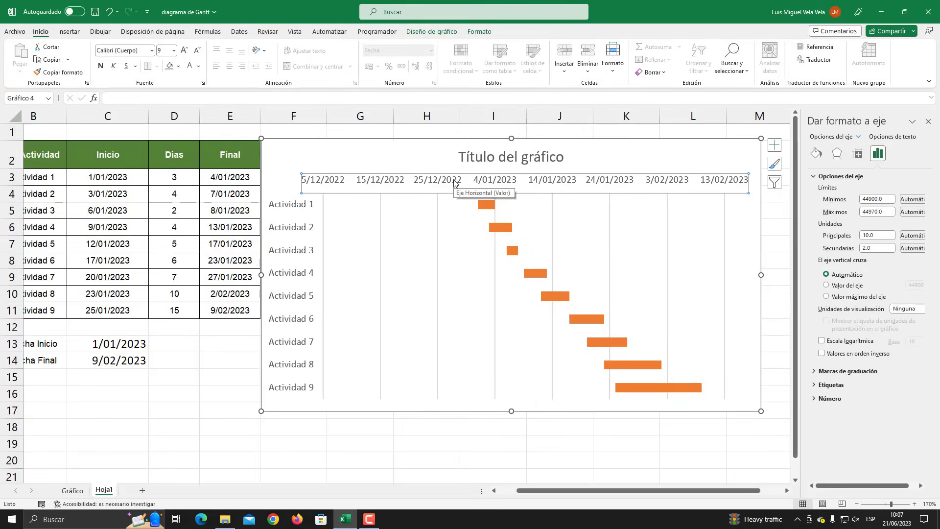
pyautogui.rightClick(450, 184)
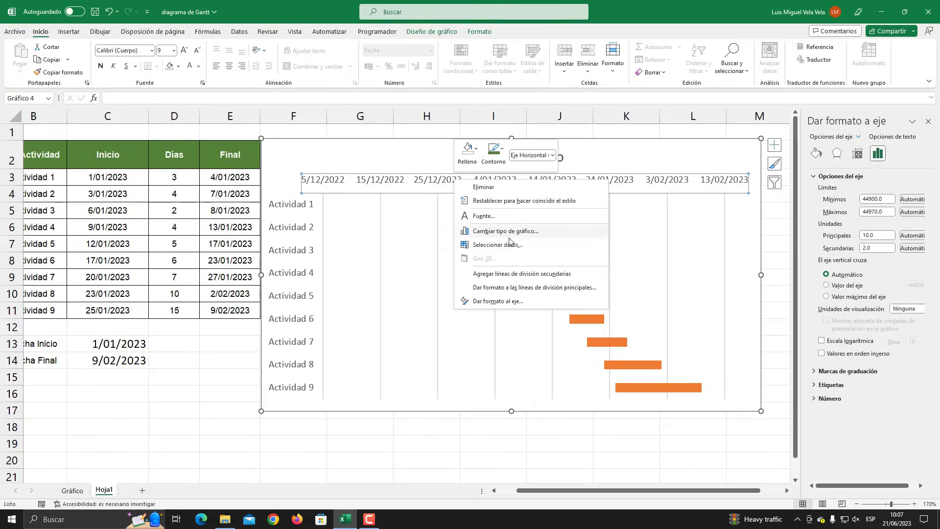
pyautogui.click(508, 302)
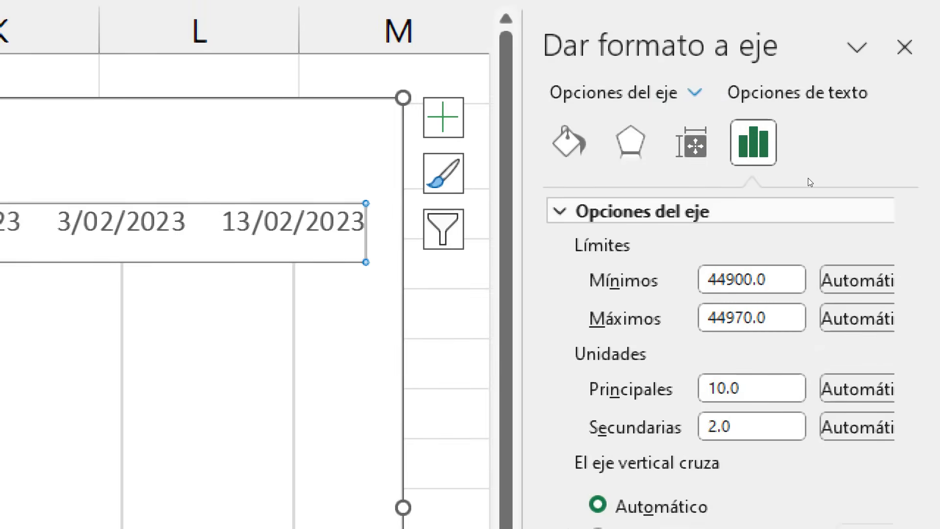
pyautogui.click(810, 200)
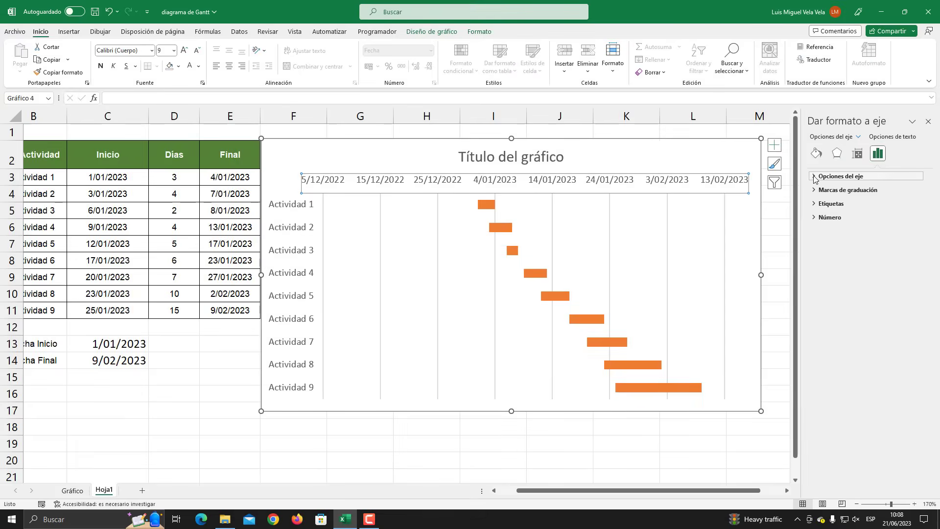
pyautogui.click(661, 211)
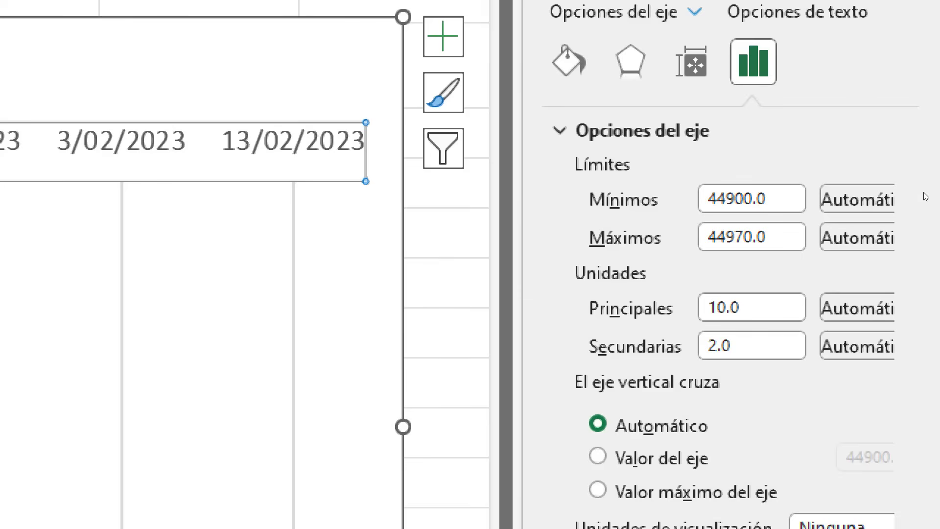
# Set the minimum bound of the horizontal date axis to 01/01/2023
pyautogui.moveTo(888, 198); pyautogui.dragTo(864, 202)
pyautogui.hotkey('ctrl', 'a')
pyautogui.write('01/')
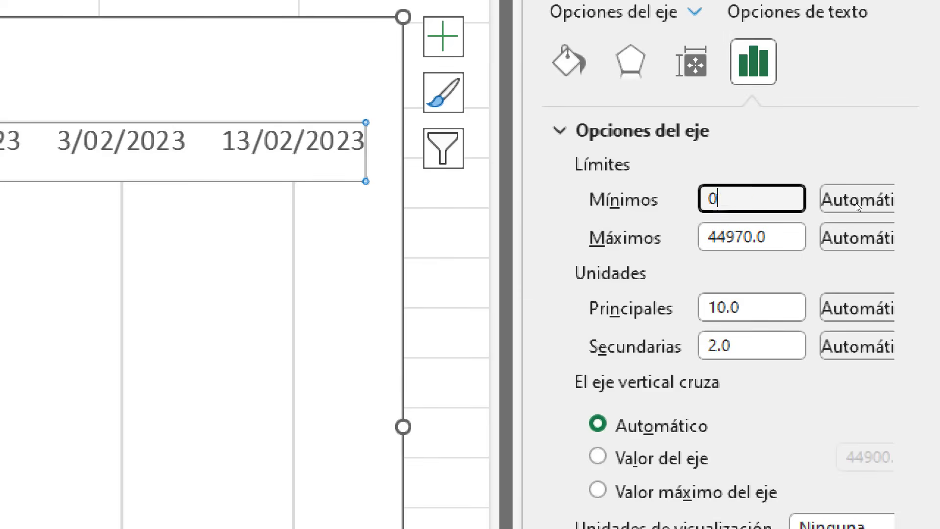
pyautogui.write('01/01')
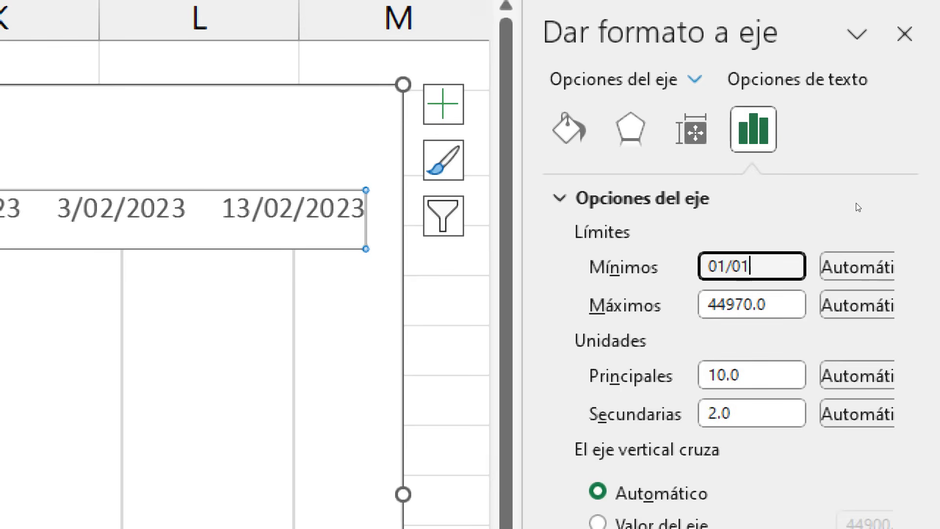
pyautogui.write('2023')
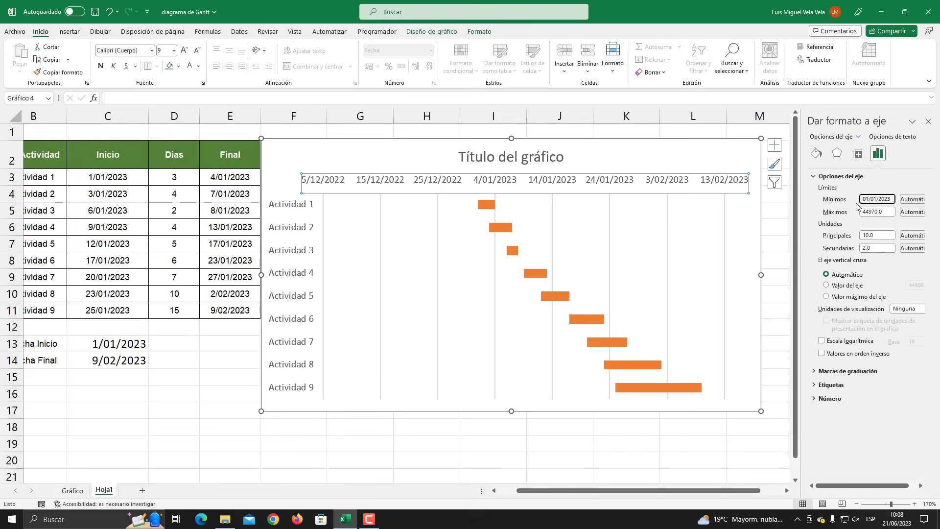
pyautogui.press('Return')
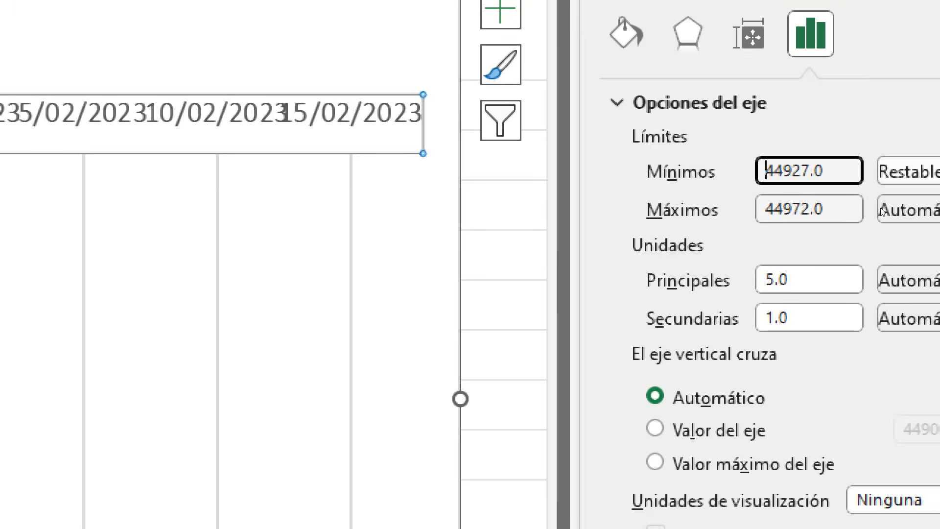
# Set the maximum bound of the horizontal date axis to 09/02/2023
pyautogui.click(851, 211)
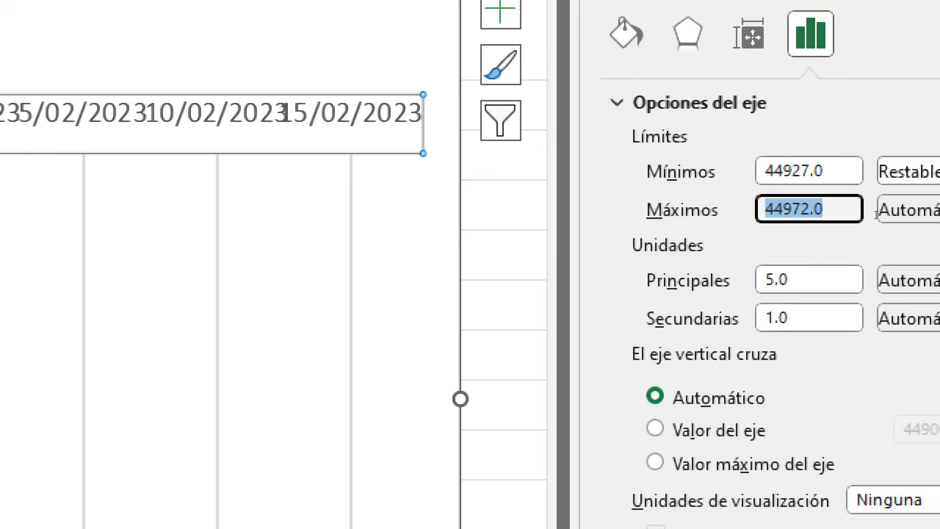
pyautogui.write('09/02')
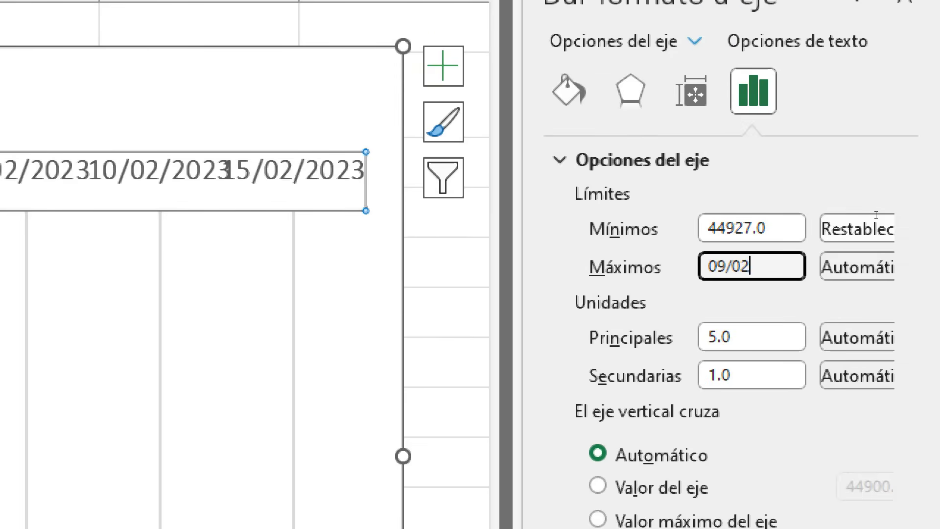
pyautogui.write('/2023')
pyautogui.press('Return')
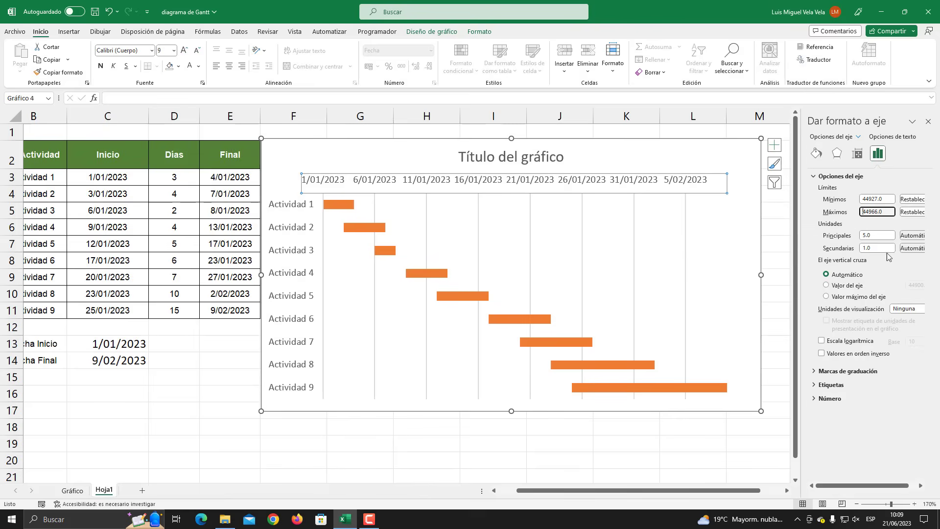
# Set the maximum bound of the horizontal date axis to 12/02/2023
pyautogui.doubleClick(868, 213)
pyautogui.press('super+plus')
pyautogui.press('super+Escape')
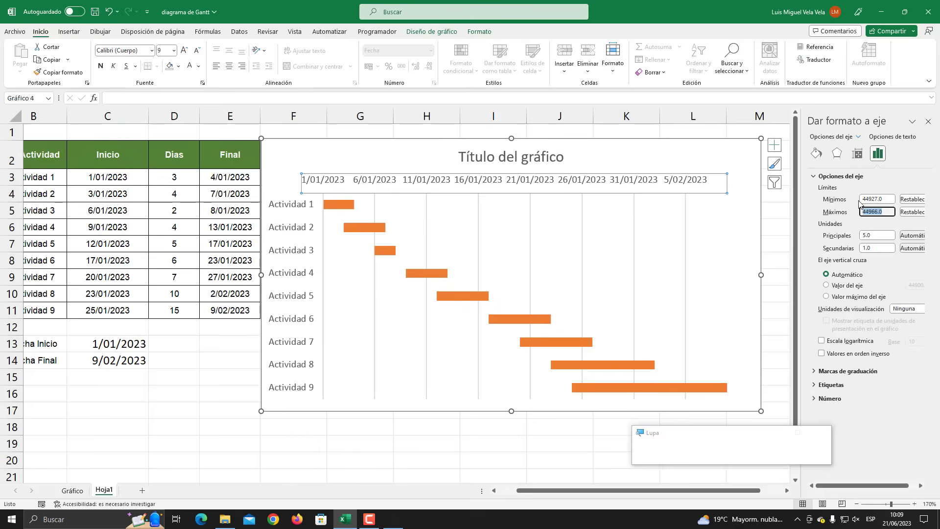
pyautogui.write('12/02/')
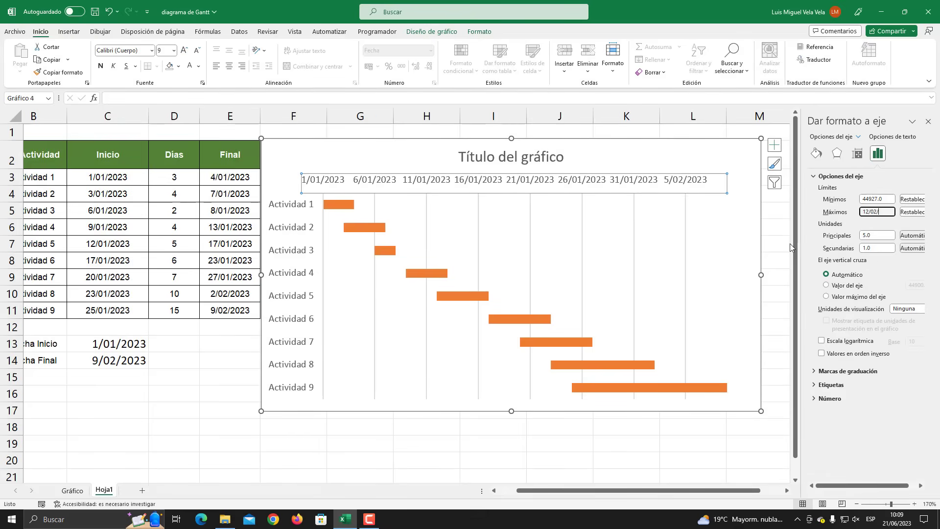
pyautogui.write('2023')
pyautogui.press('Return')
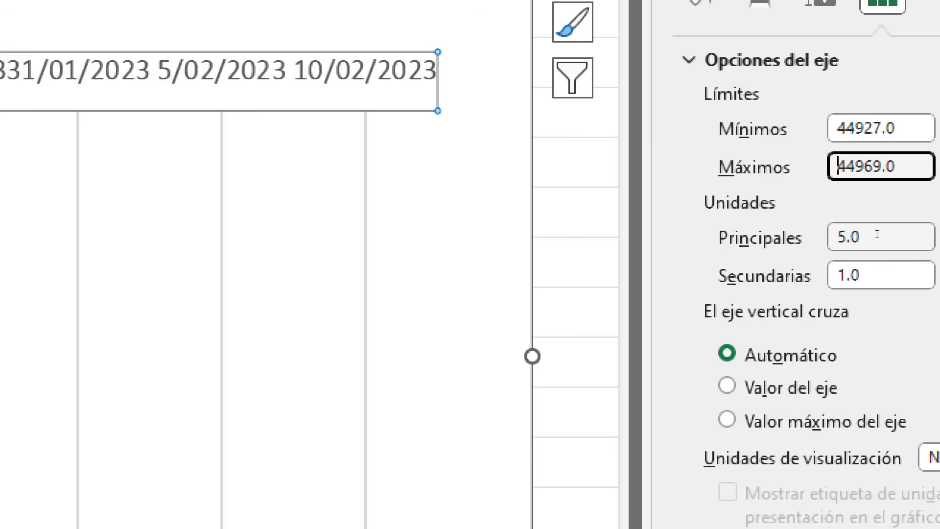
# Set the major unit of the horizontal date axis to 2
pyautogui.click(863, 236)
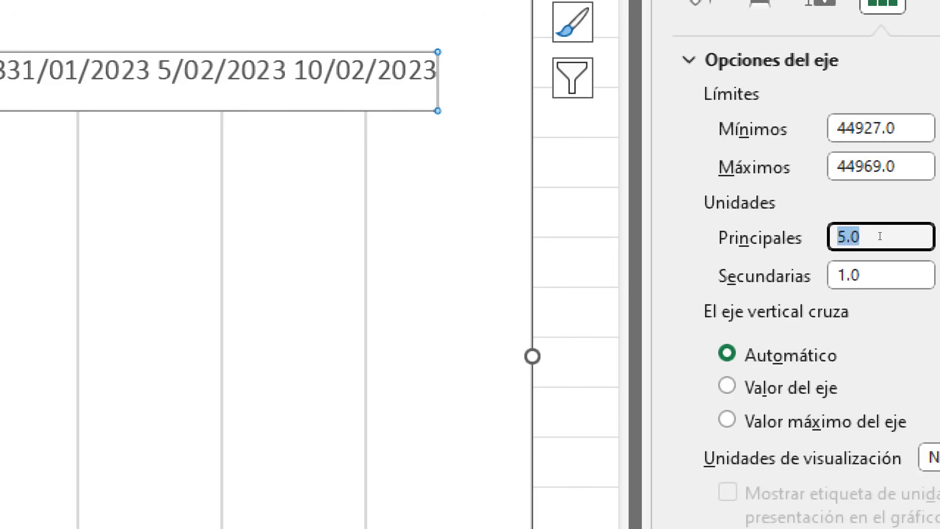
pyautogui.write('2')
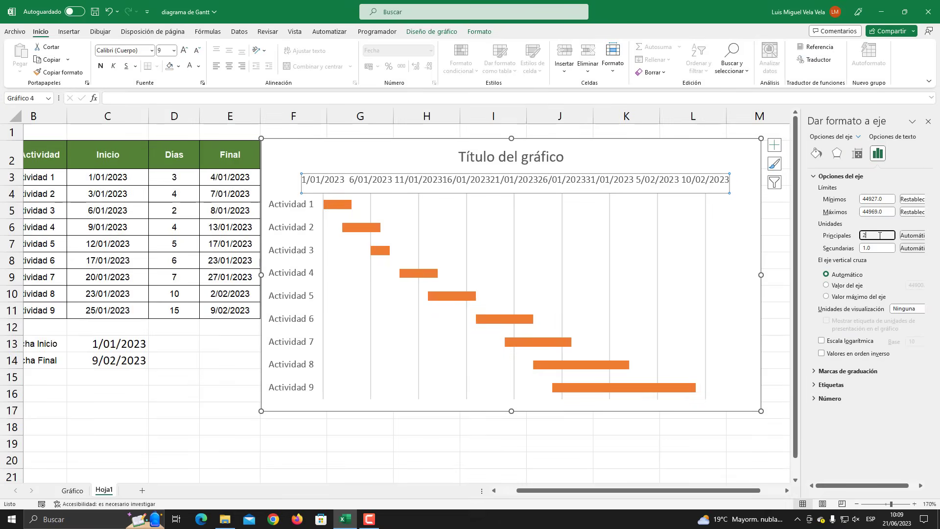
pyautogui.press('Return')
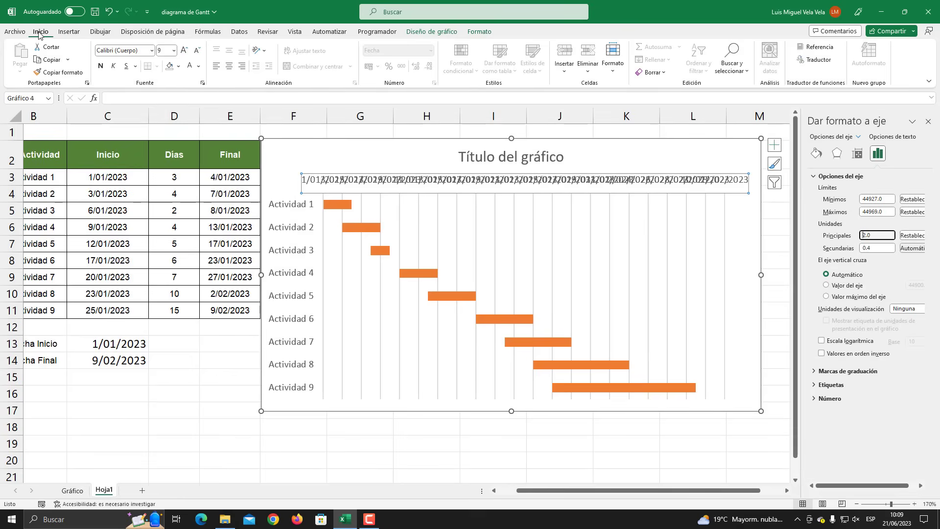
# Rotate the labels of the horizontal date axis upward with the Girar texto hacia arriba orientation
pyautogui.click(40, 32)
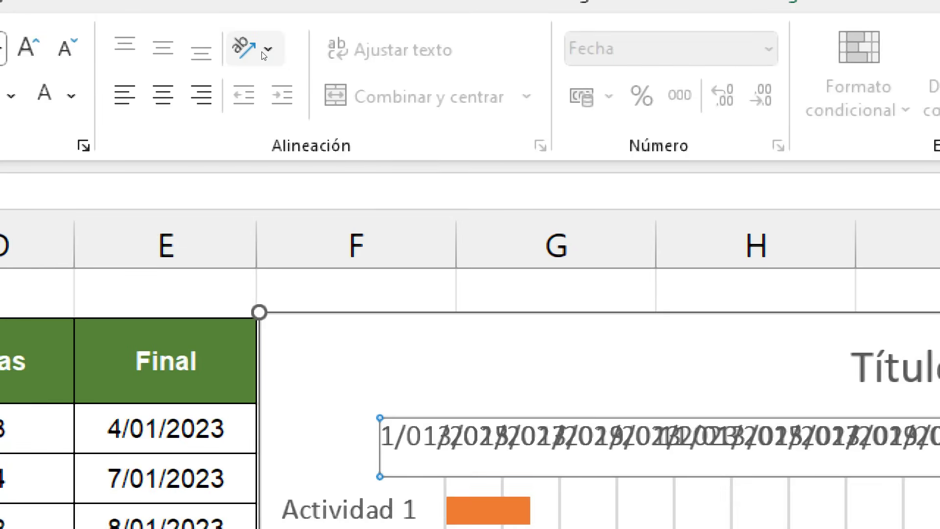
pyautogui.click(262, 52)
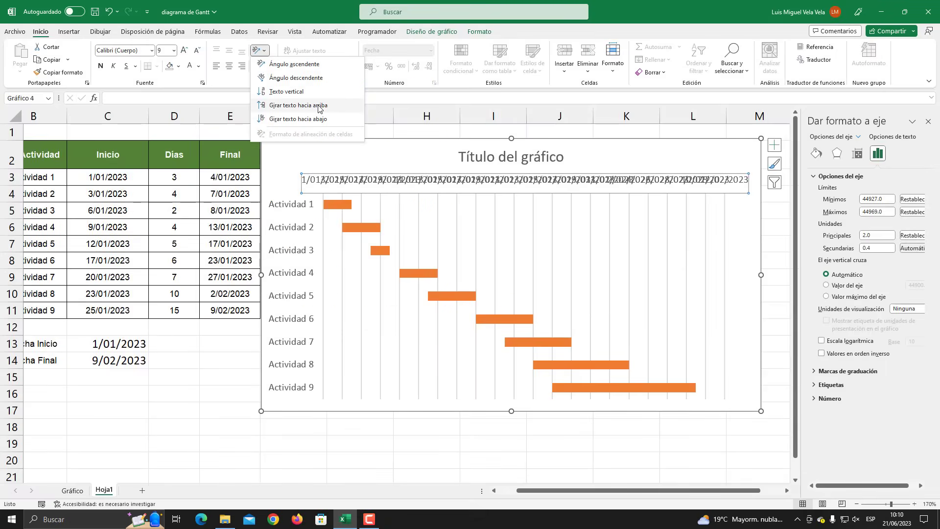
pyautogui.click(319, 105)
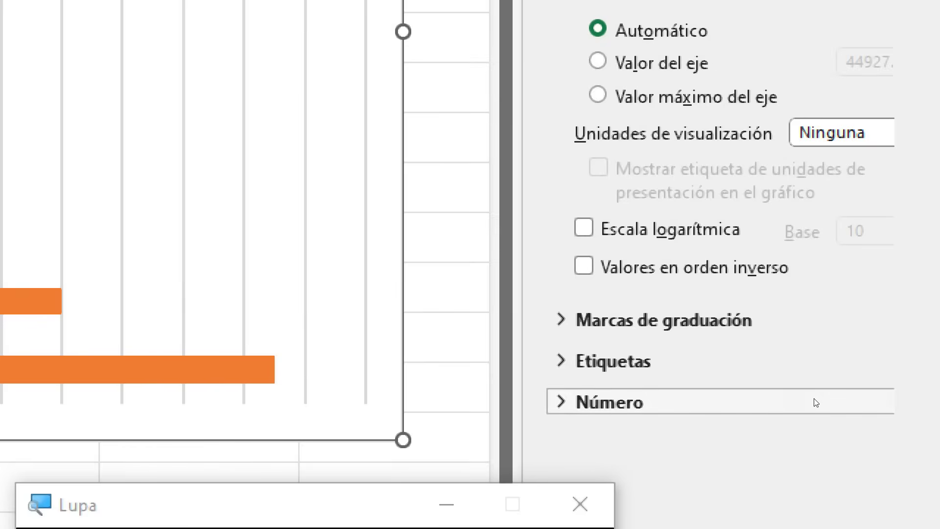
# Change the number format code of the horizontal date axis to dd/mm/yyyy
pyautogui.click(899, 399)
pyautogui.scroll(-1, 870, 444)
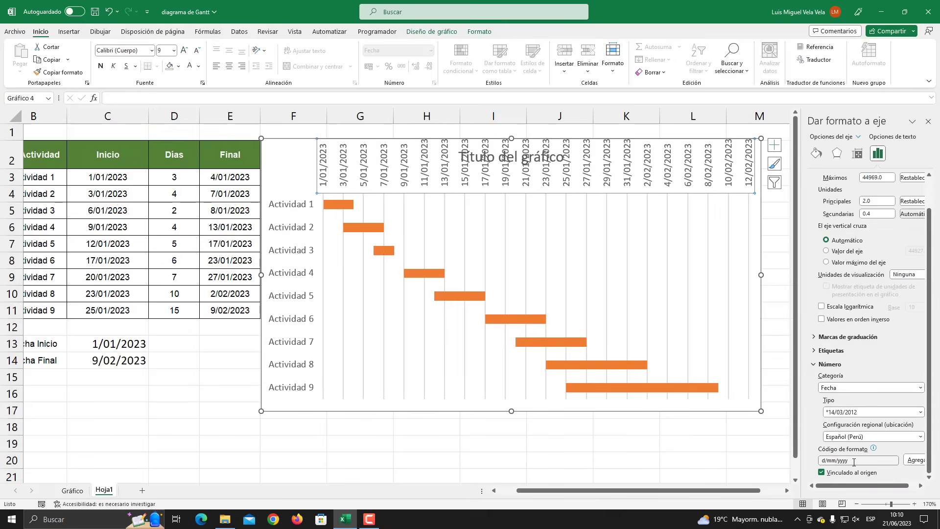
pyautogui.press('super+plus')
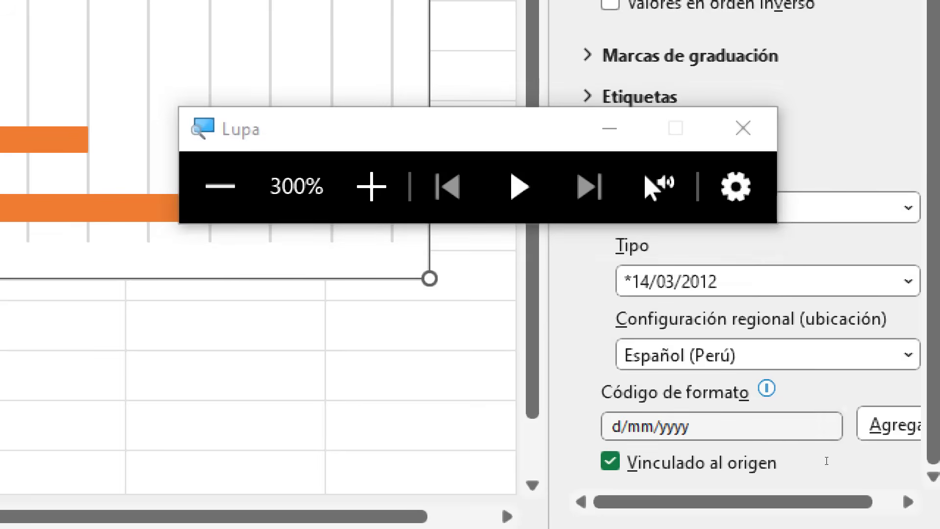
pyautogui.click(827, 461)
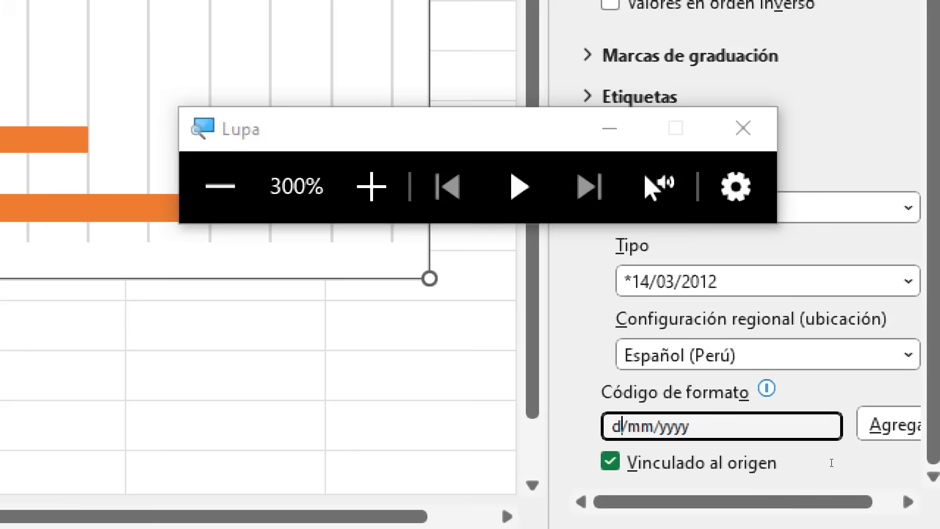
pyautogui.hotkey('shift', 'Left')
pyautogui.write('dd')
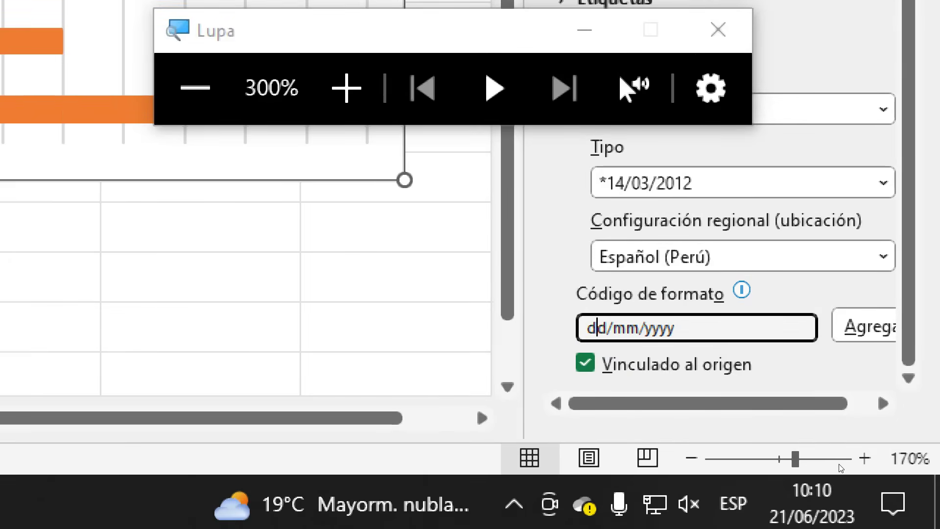
pyautogui.press('super+Escape')
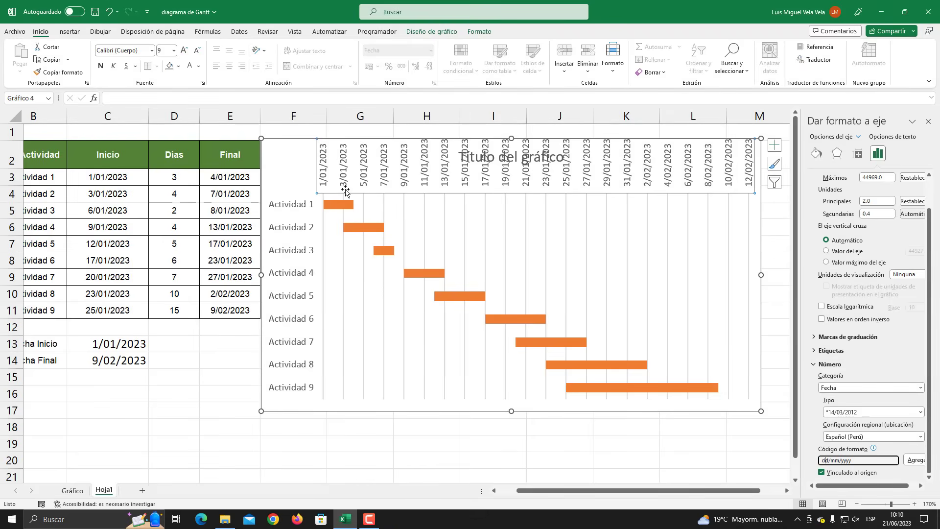
pyautogui.press('super+plus')
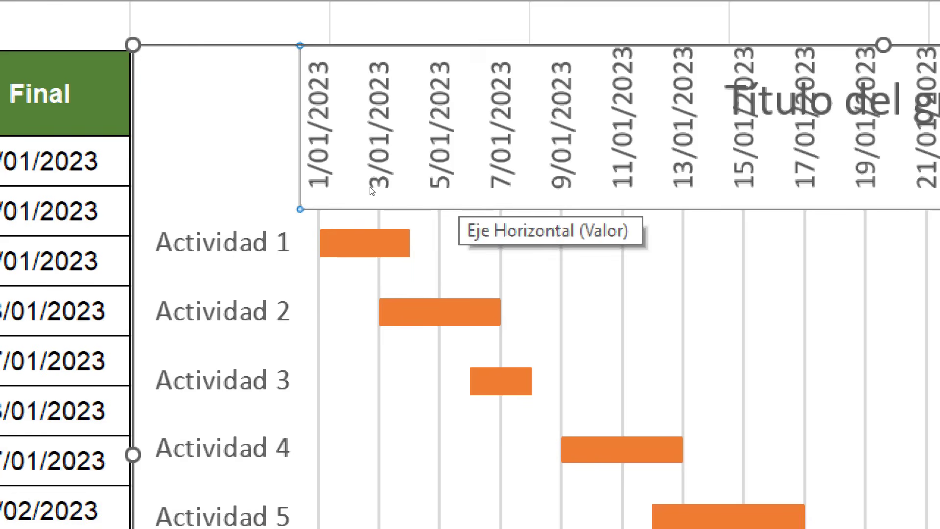
pyautogui.press('super+Escape')
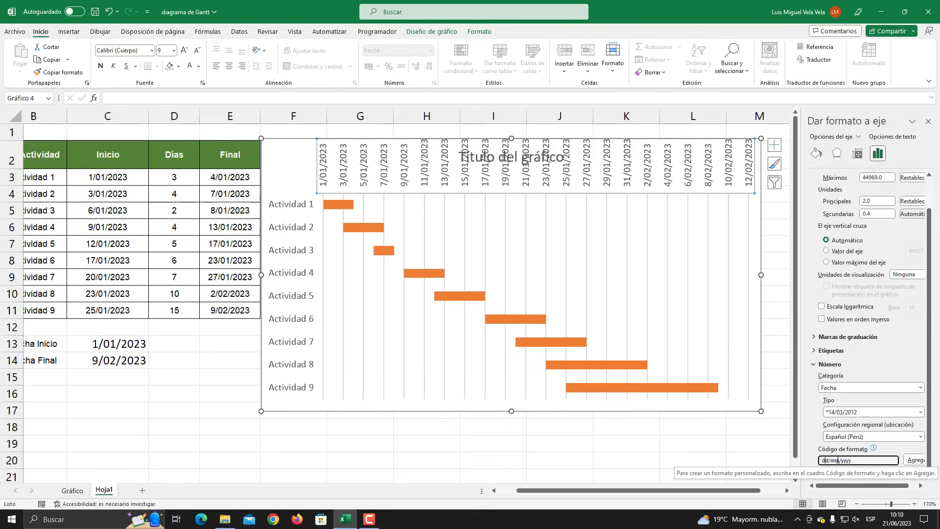
# Shorten the year in the date axis format code and add dd/mm/yy as the custom format
pyautogui.press('super+plus')
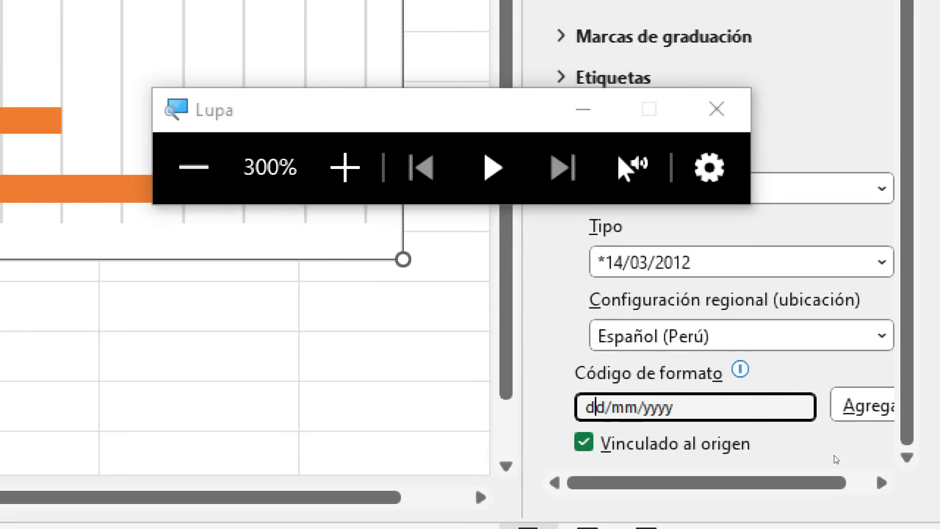
pyautogui.press('Right')
pyautogui.press('Right')
pyautogui.press('Right')
pyautogui.hotkey('shift', 'Left')
pyautogui.hotkey('shift', 'Left')
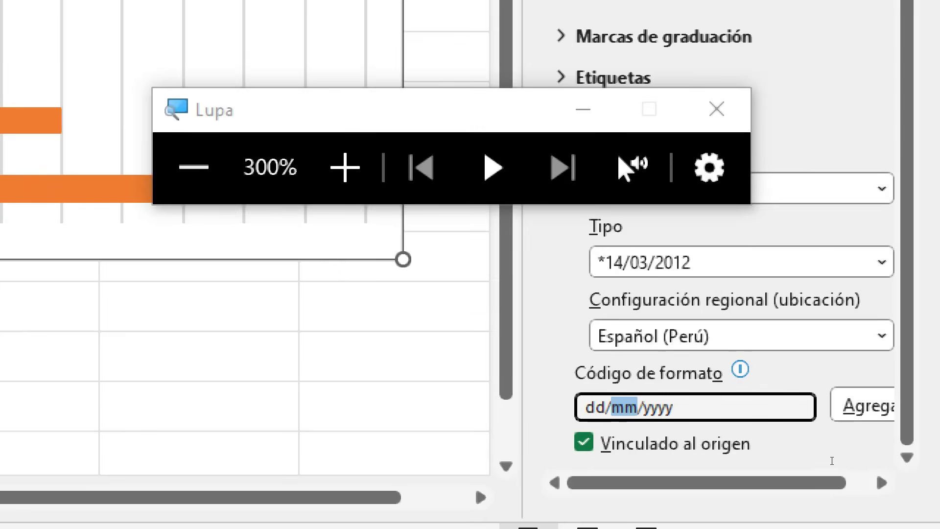
pyautogui.press('Left')
pyautogui.press('Right')
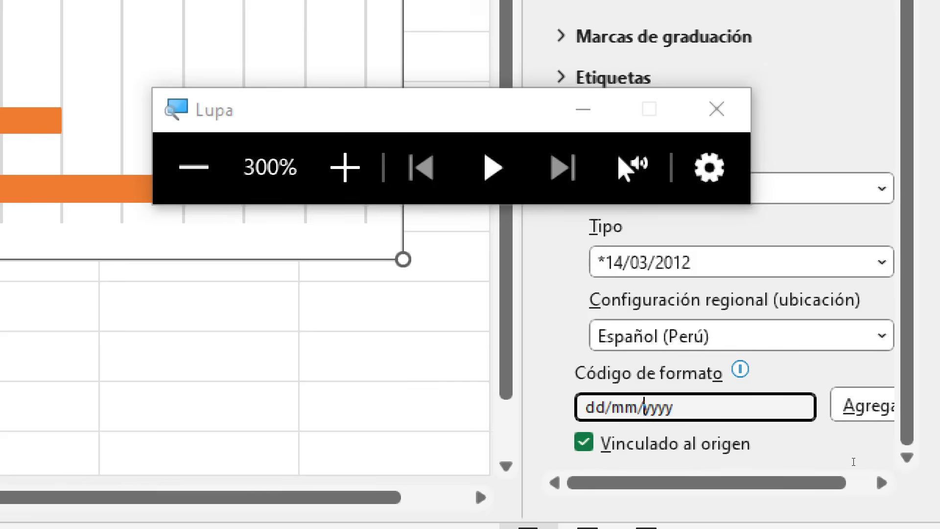
pyautogui.press('End')
pyautogui.hotkey('shift', 'Left')
pyautogui.hotkey('shift', 'Left')
pyautogui.press('BackSpace')
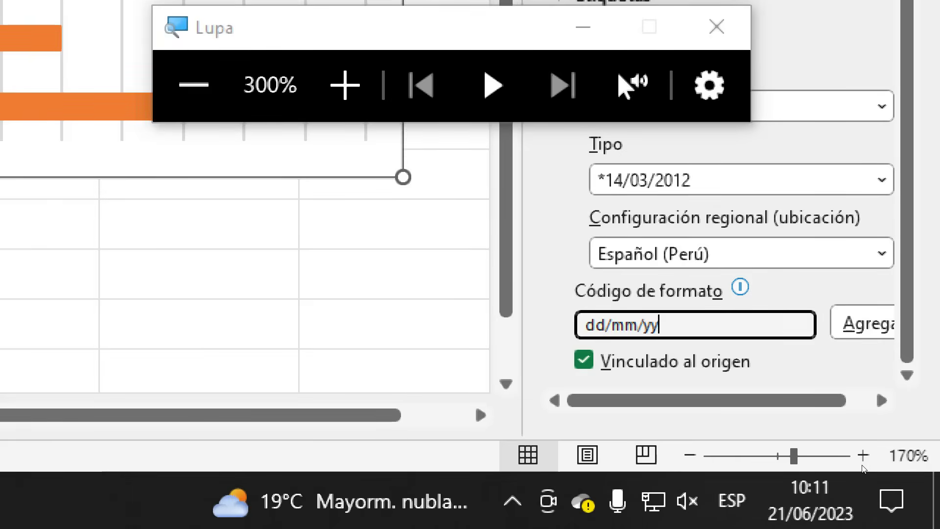
pyautogui.moveTo(866, 486); pyautogui.dragTo(875, 486)
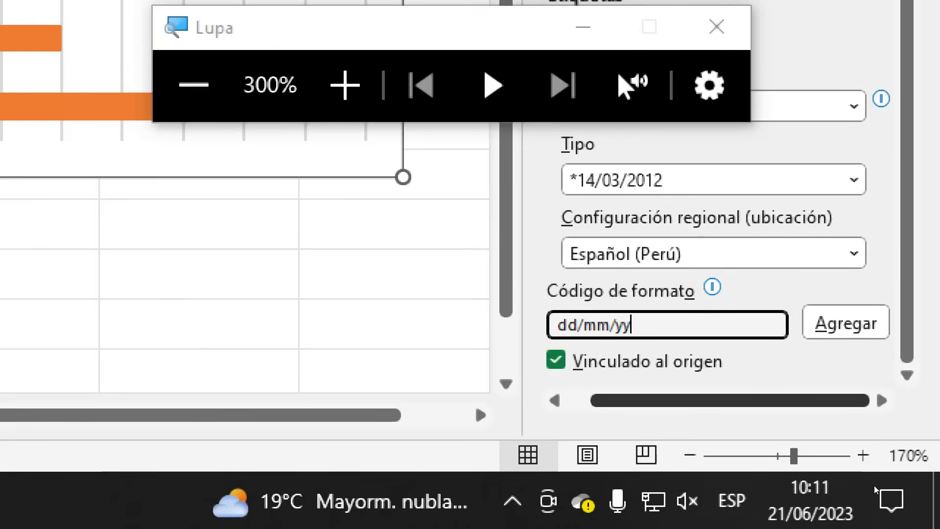
pyautogui.press('super+Escape')
pyautogui.click(909, 463)
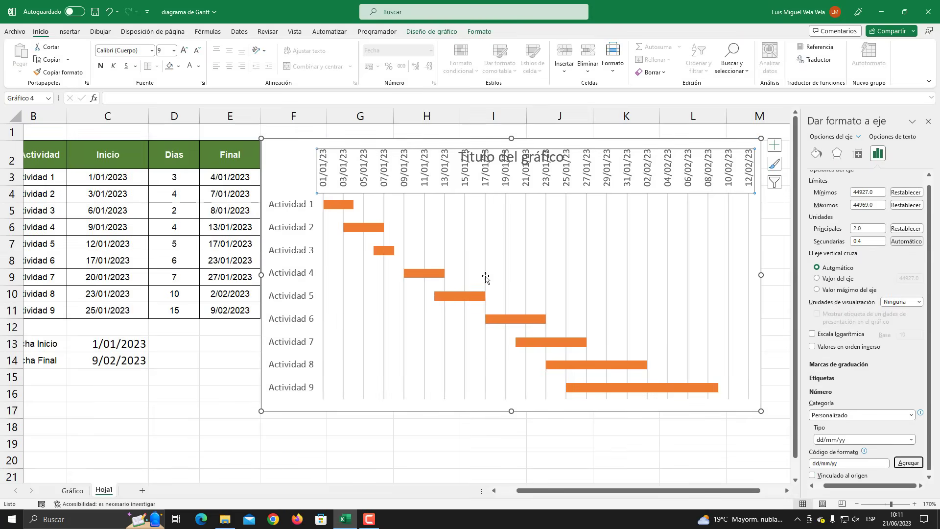
# Move the chart left over the table and lower the top edge of its plot area so the date labels clear the title
pyautogui.moveTo(277, 163); pyautogui.dragTo(188, 163)
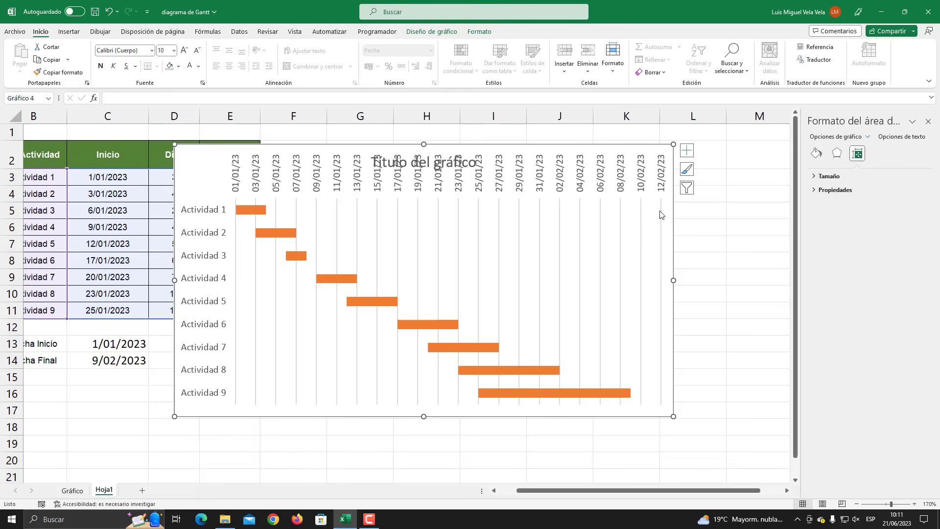
pyautogui.click(659, 212)
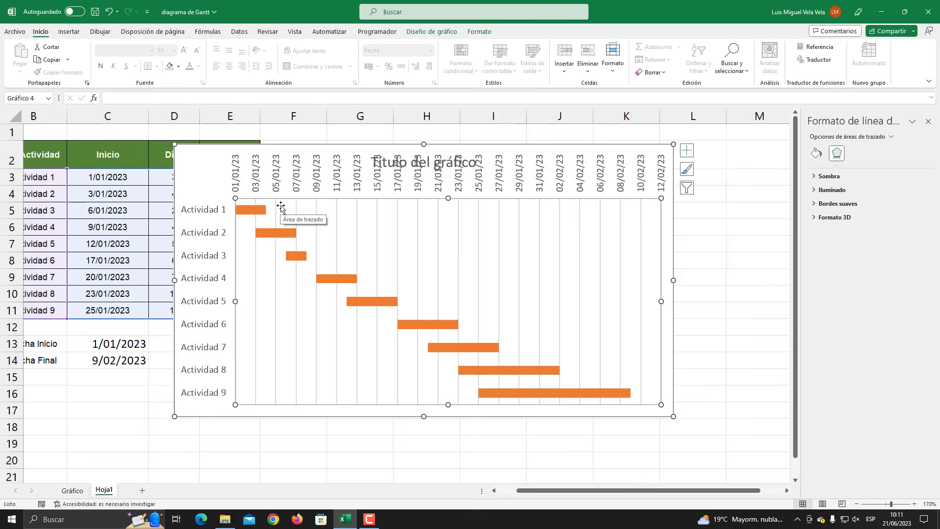
pyautogui.click(398, 235)
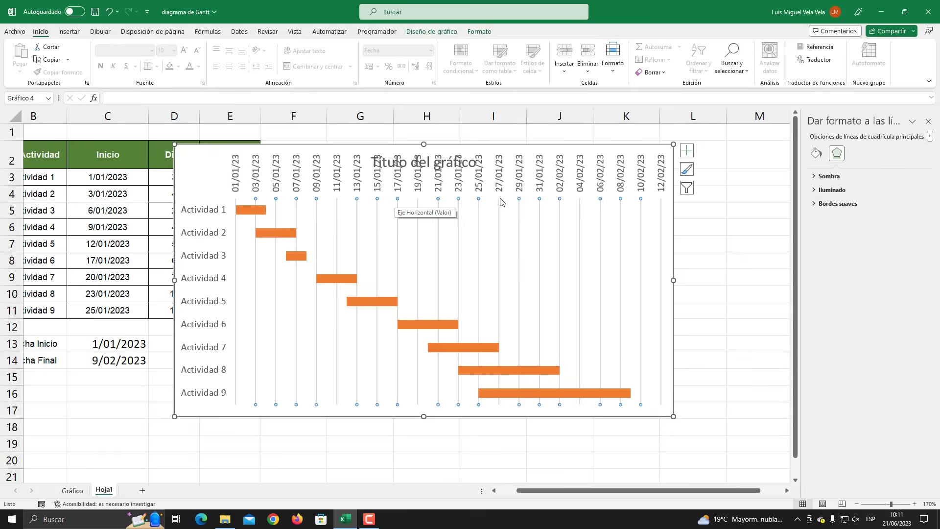
pyautogui.click(661, 210)
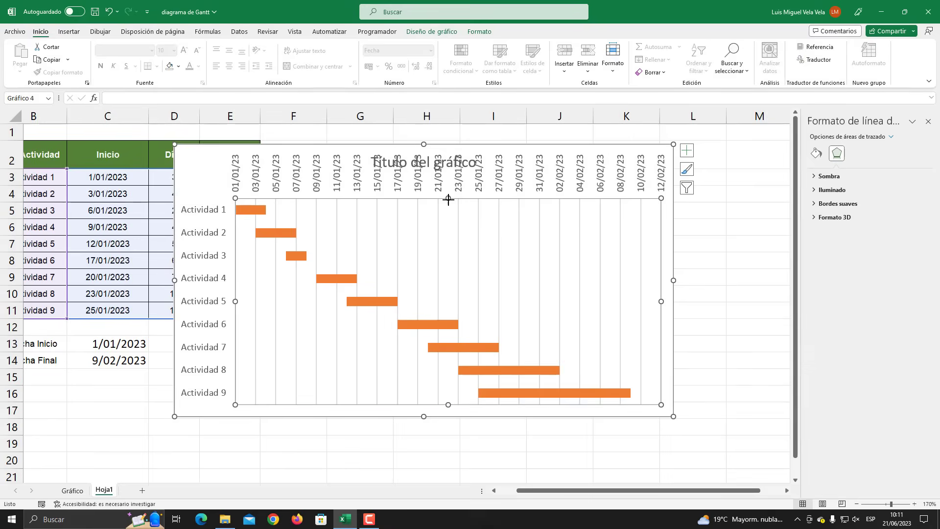
pyautogui.moveTo(449, 199); pyautogui.dragTo(455, 229)
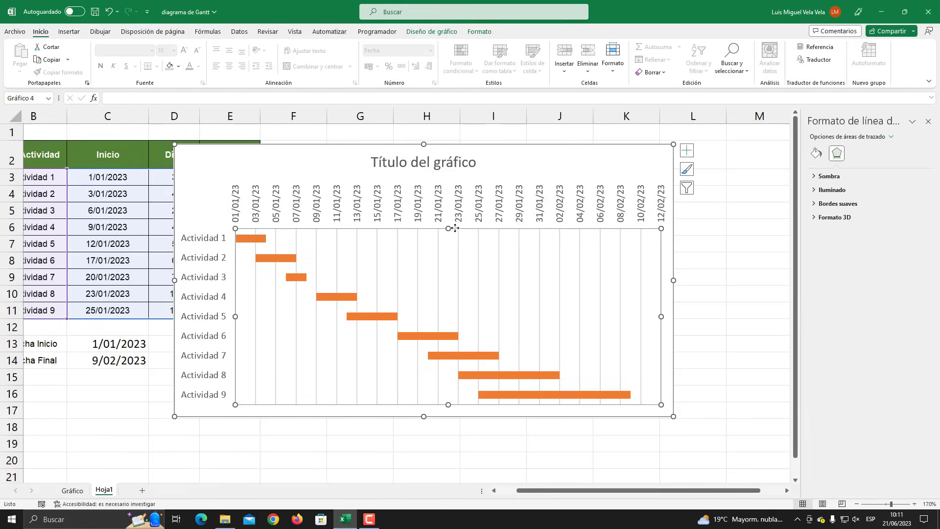
# Title the chart "Diagrama de Gantt" and fit it beside the table's Final column, ending at row 15
pyautogui.click(420, 163)
pyautogui.tripleClick(418, 161)
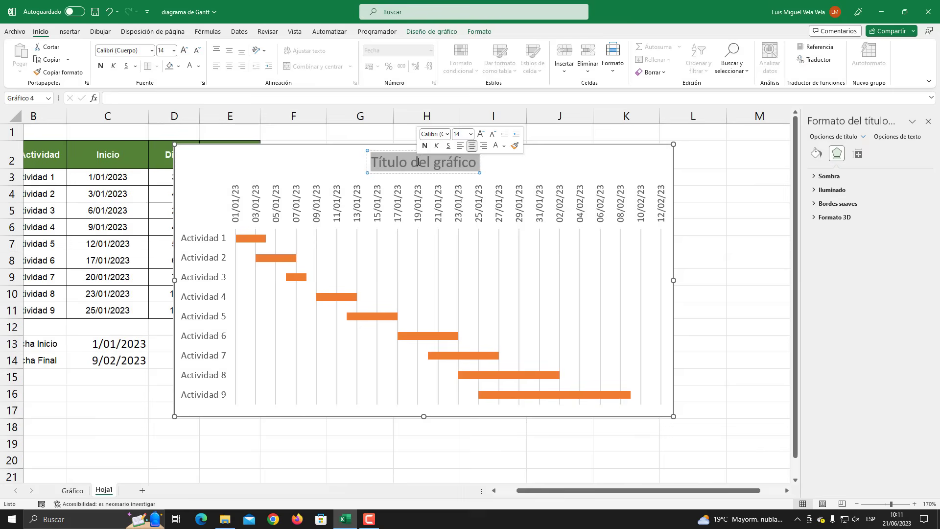
pyautogui.write('Diagrama de G')
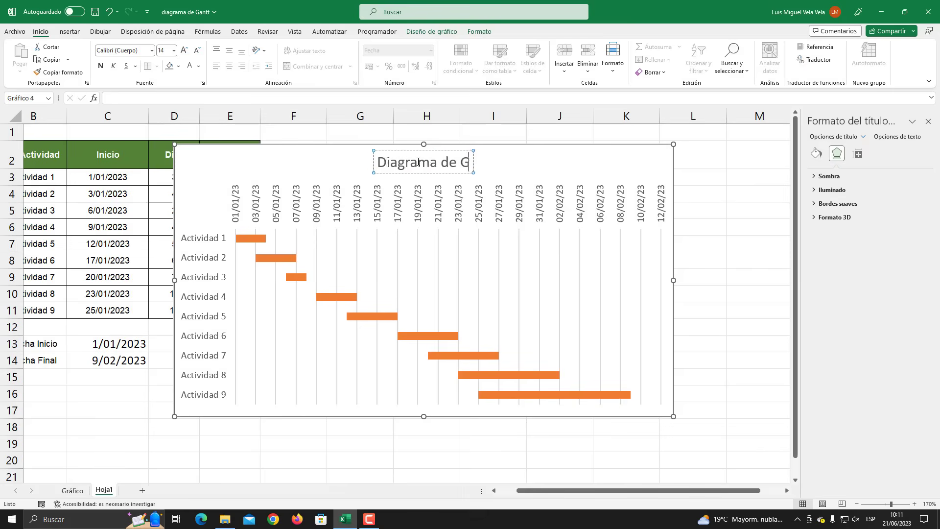
pyautogui.write('antt')
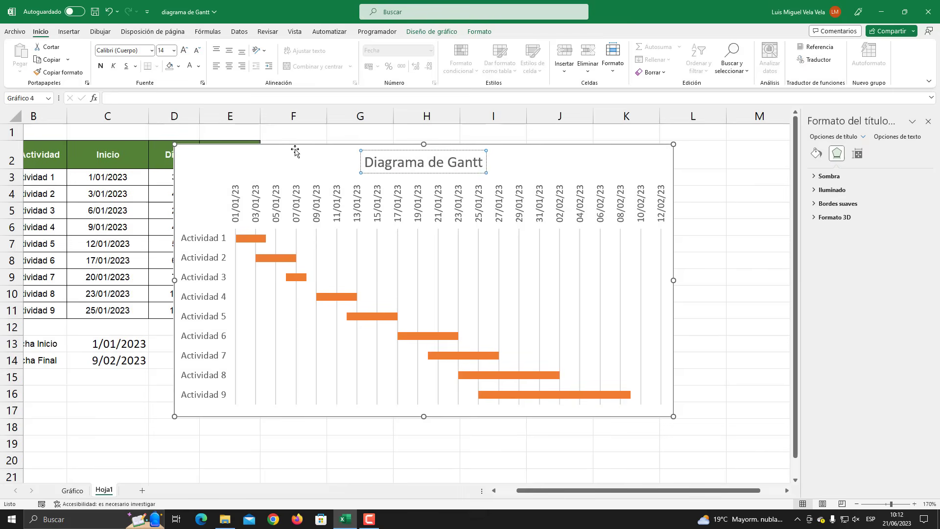
pyautogui.moveTo(298, 145); pyautogui.dragTo(383, 143)
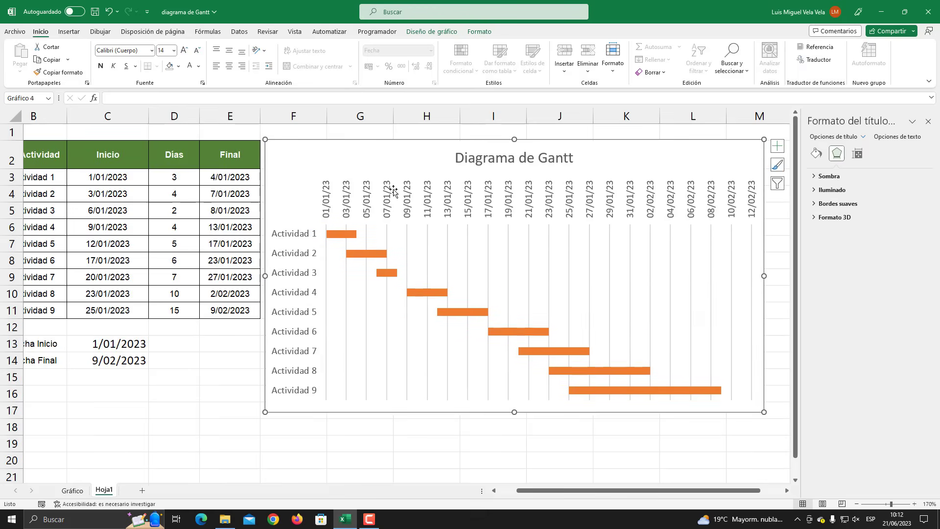
pyautogui.moveTo(764, 411); pyautogui.dragTo(752, 377)
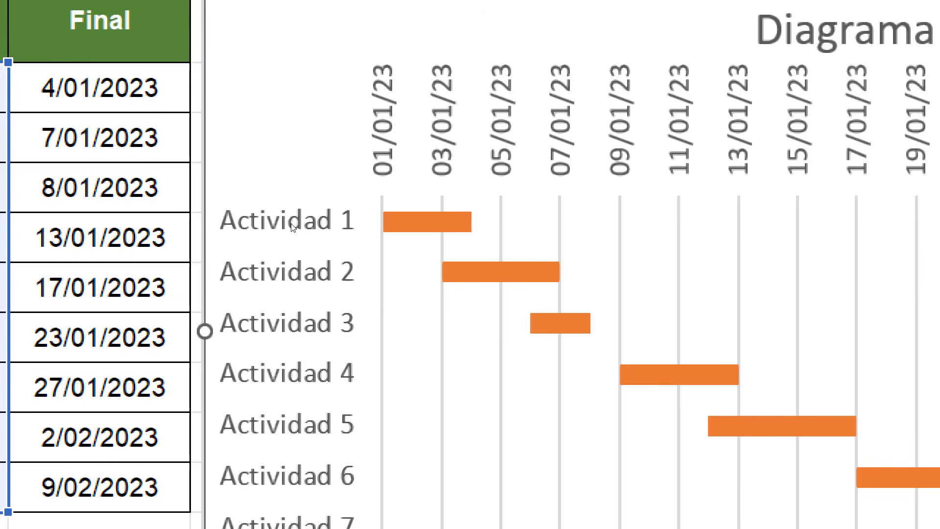
# Add primary major horizontal, primary minor vertical and primary minor horizontal gridlines to the chart
pyautogui.click(292, 224)
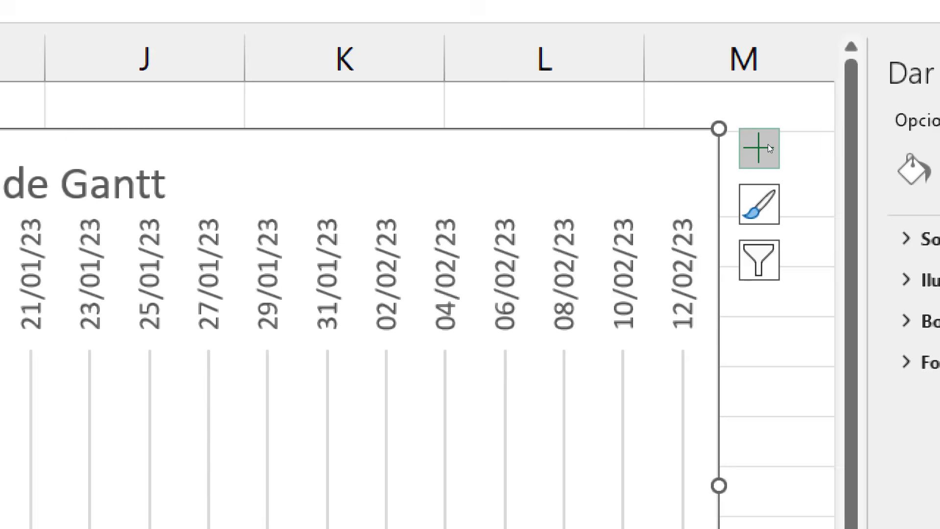
pyautogui.click(768, 146)
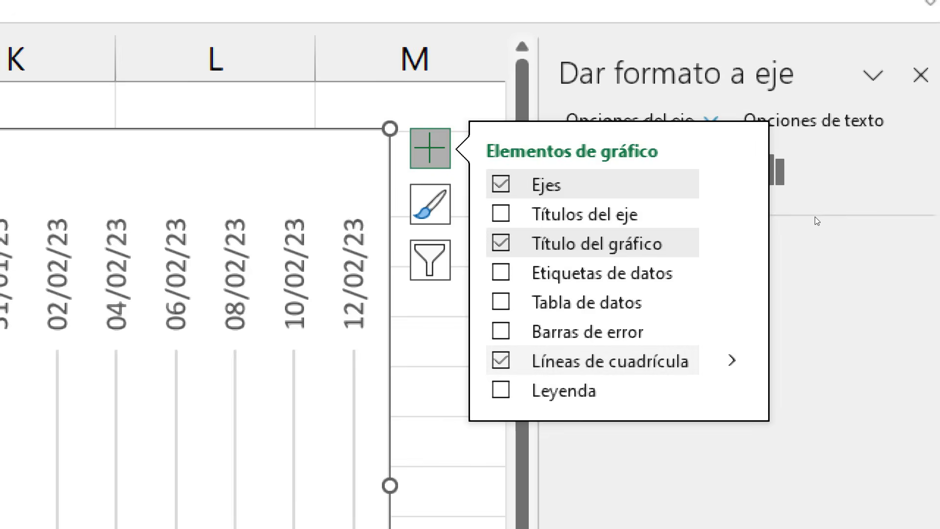
pyautogui.click(732, 360)
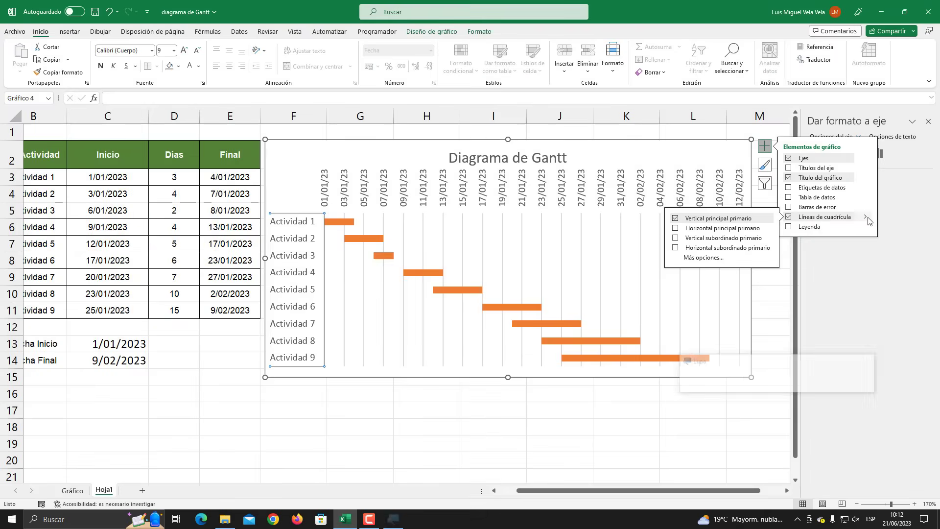
pyautogui.click(676, 248)
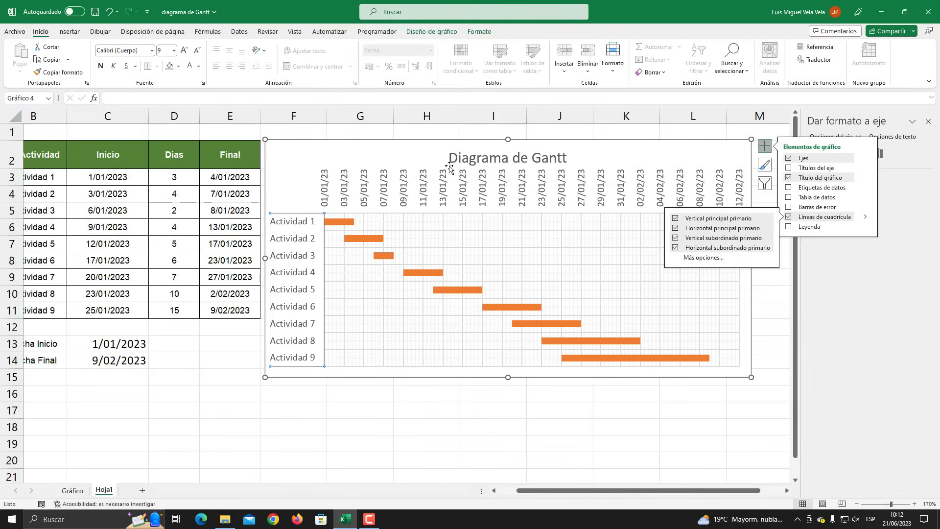
# Thicken the orange duration bars by setting the series gap width (Ancho del rango) to 30%
pyautogui.moveTo(378, 149); pyautogui.dragTo(333, 146)
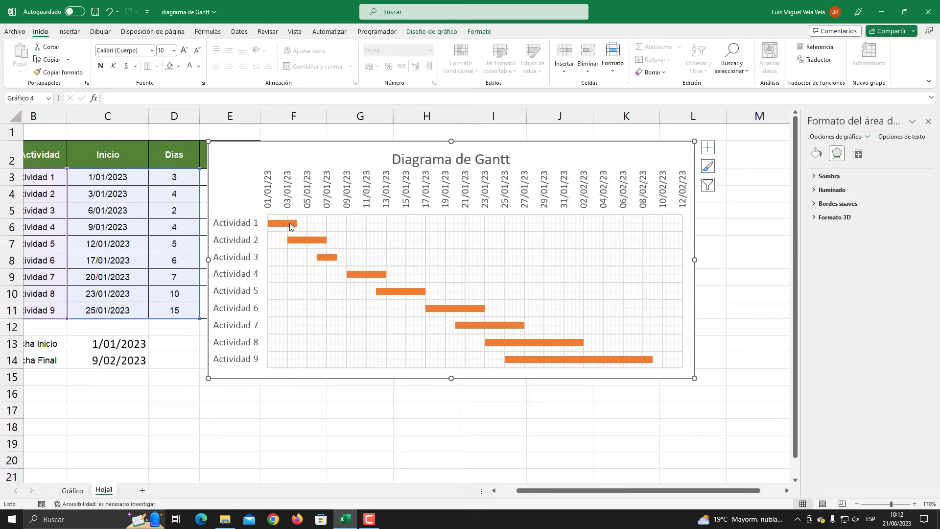
pyautogui.click(291, 227)
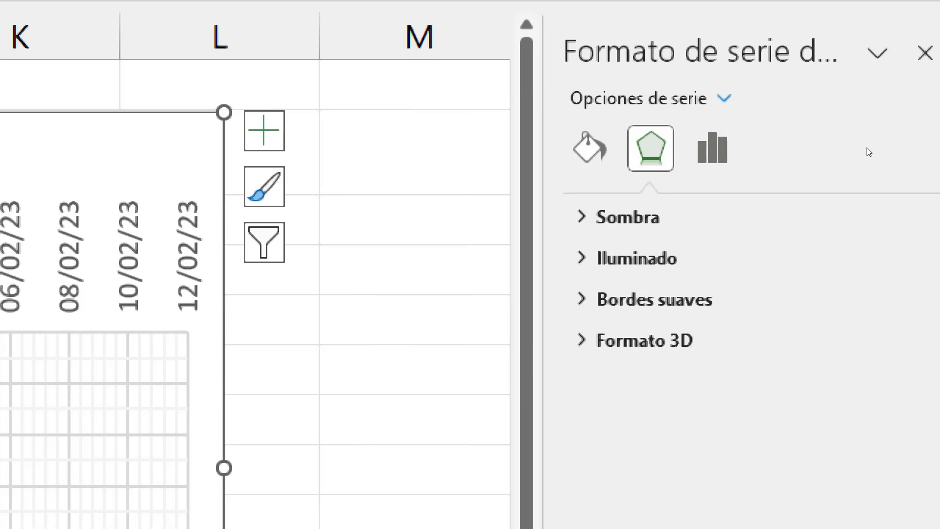
pyautogui.click(713, 148)
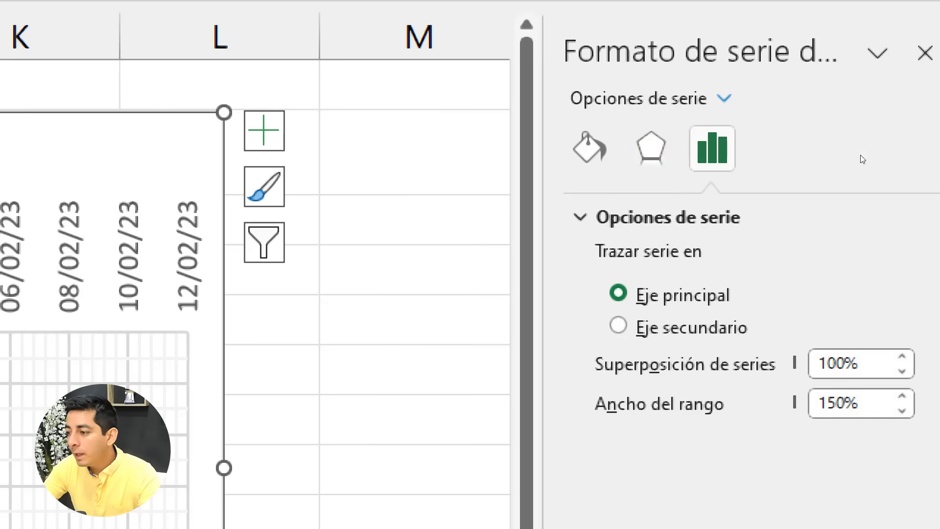
pyautogui.click(829, 403)
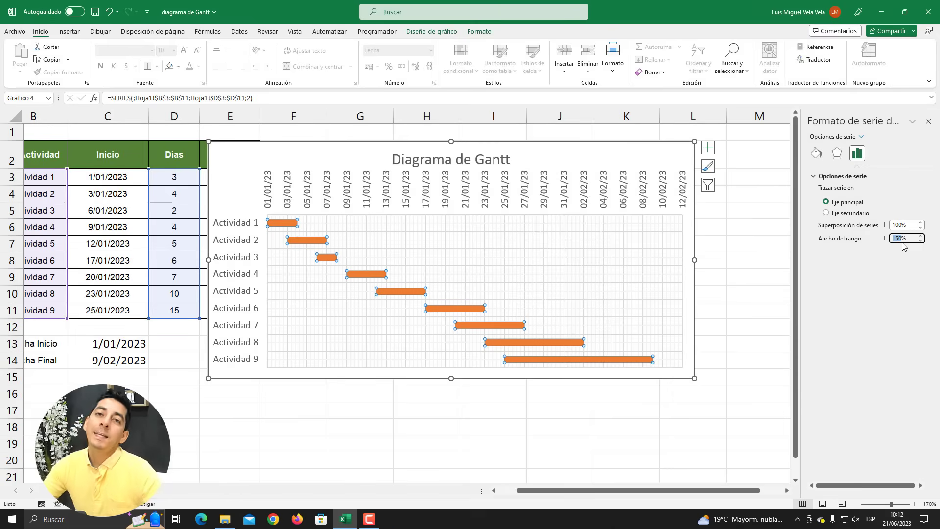
pyautogui.write('3')
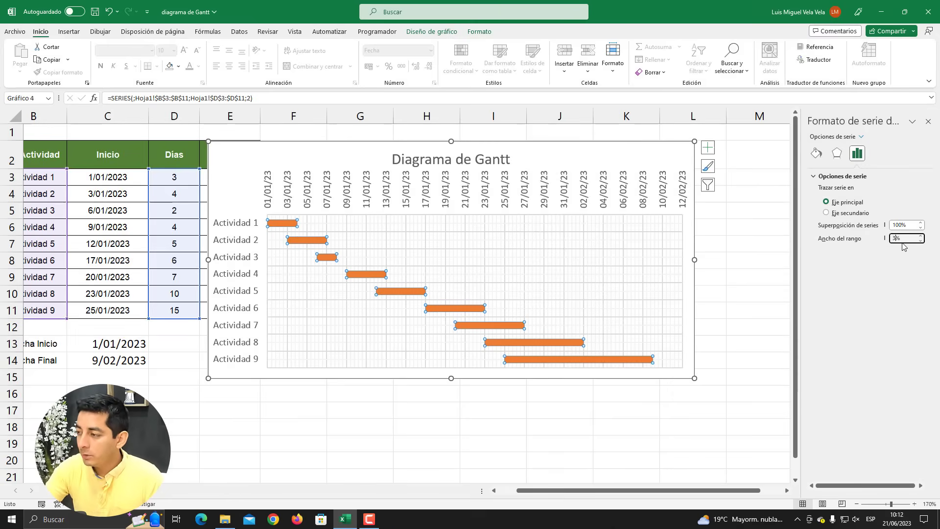
pyautogui.press('Return')
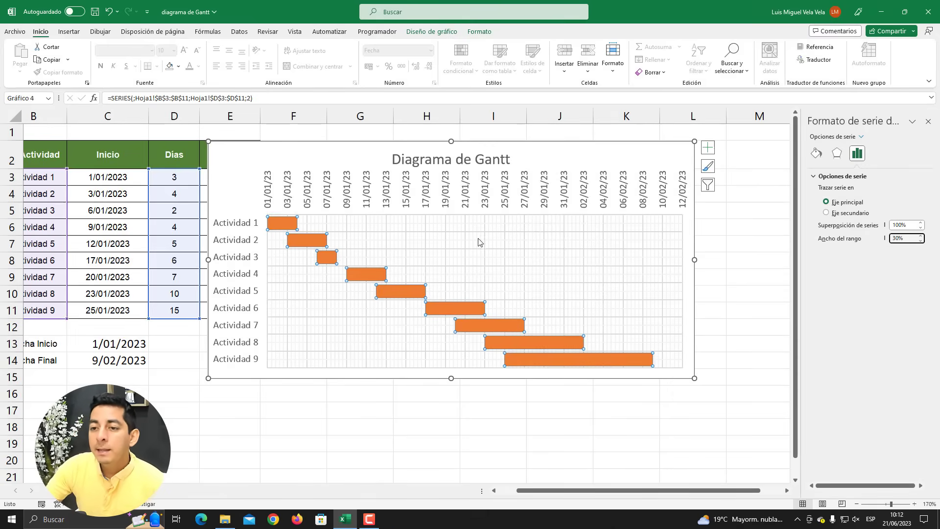
# Add data labels for the days only, deleting the start-date labels, and place the chart beside the table's Final column
pyautogui.moveTo(365, 147)
pyautogui.mouseDown()
pyautogui.moveTo(380, 147)
pyautogui.moveTo(350, 143)
pyautogui.moveTo(381, 155)
pyautogui.moveTo(370, 153)
pyautogui.mouseUp()
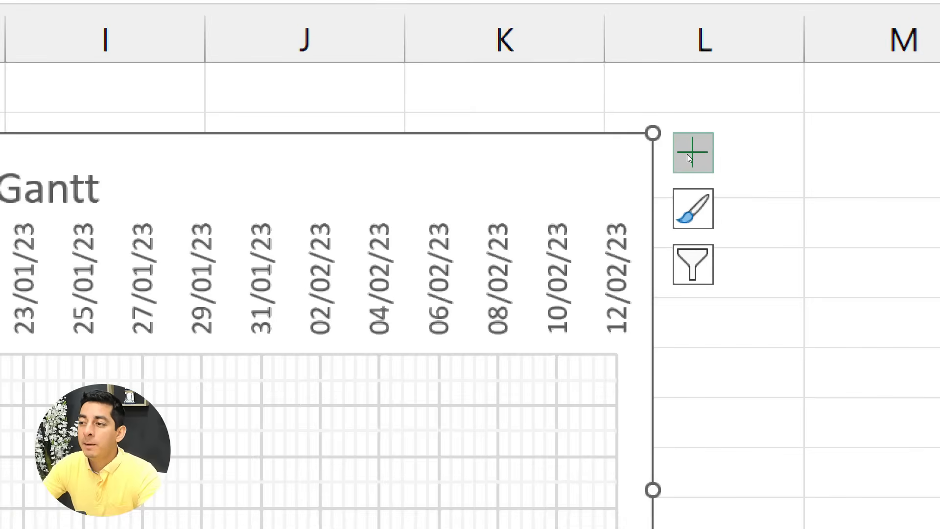
pyautogui.click(689, 154)
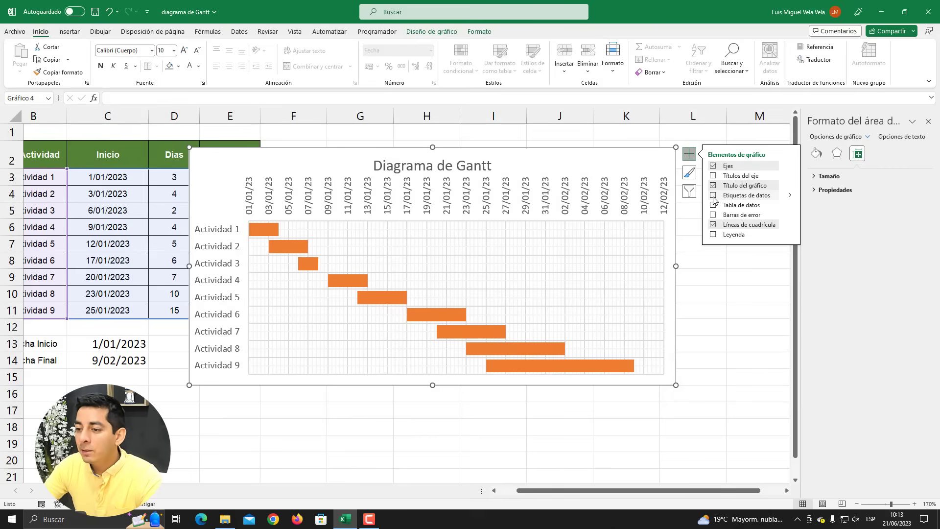
pyautogui.click(713, 196)
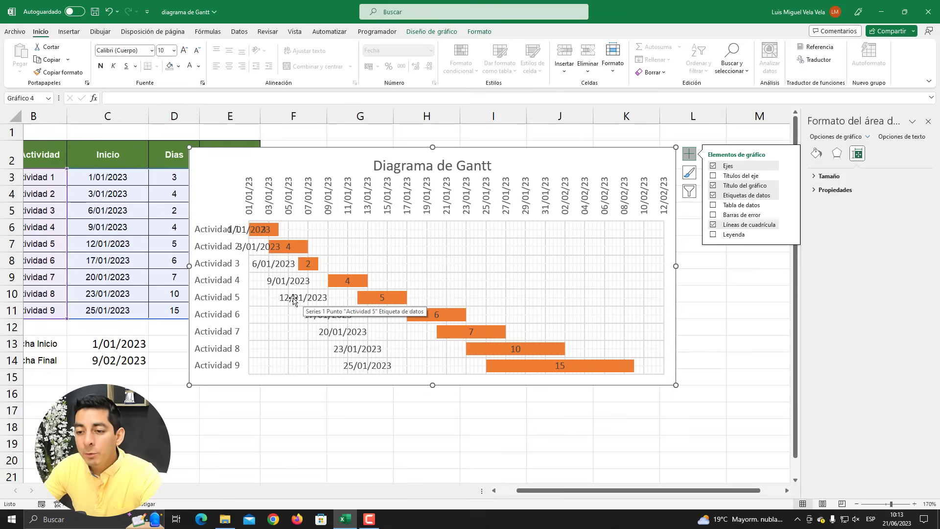
pyautogui.click(293, 299)
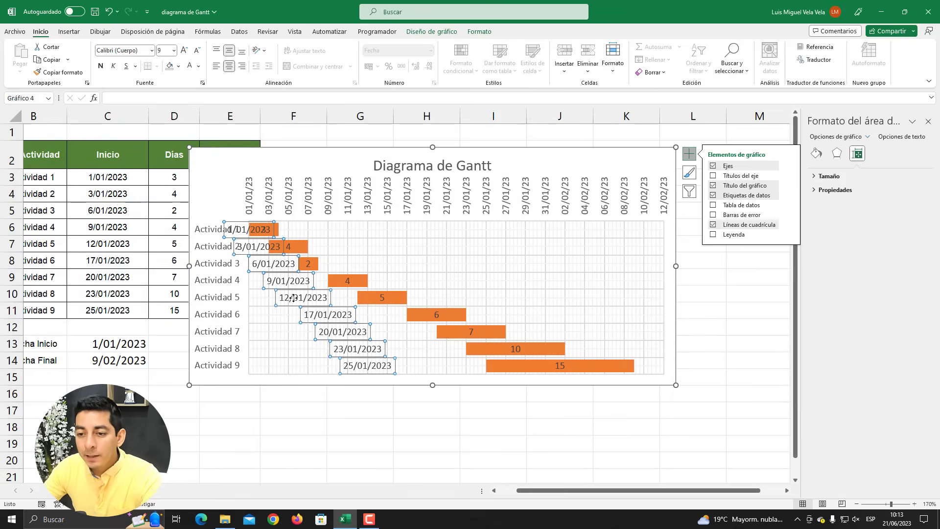
pyautogui.press('Delete')
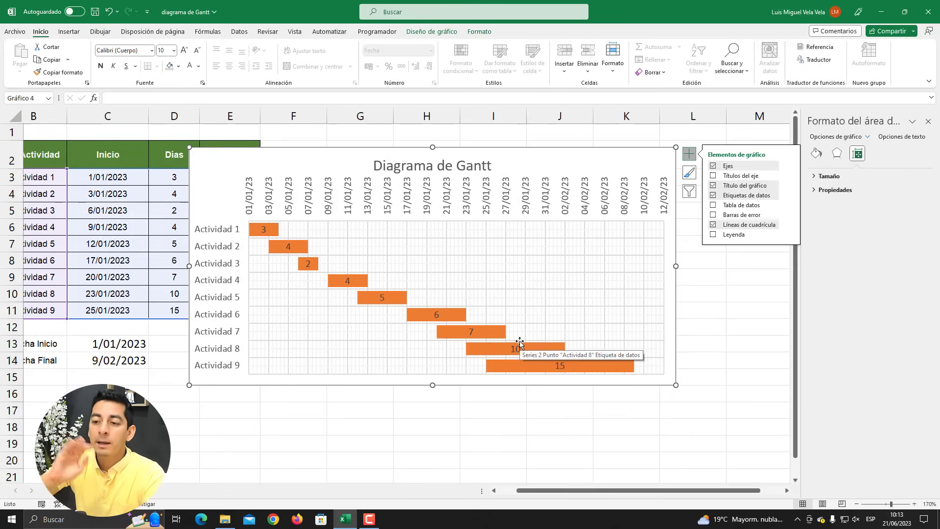
pyautogui.moveTo(522, 152); pyautogui.dragTo(600, 145)
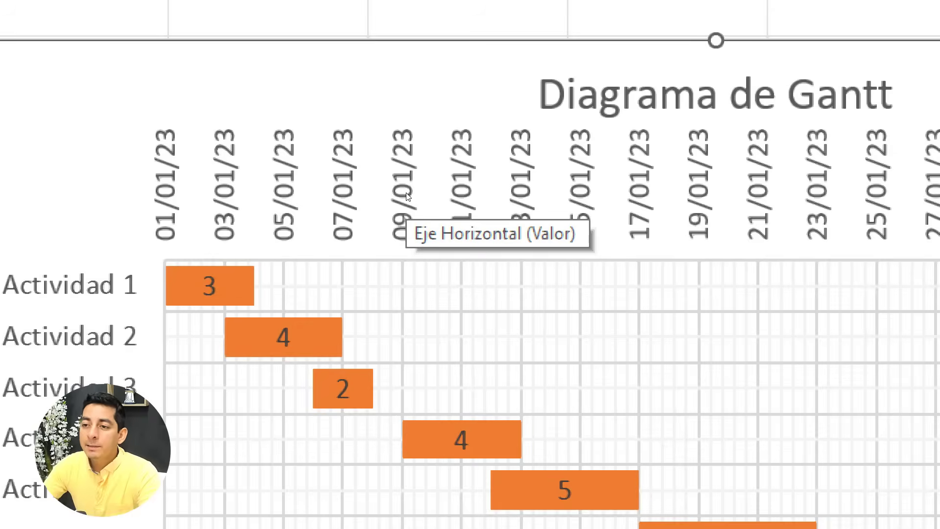
# Format the chart's date axis labels in size 6, bold and italic
pyautogui.click(407, 196)
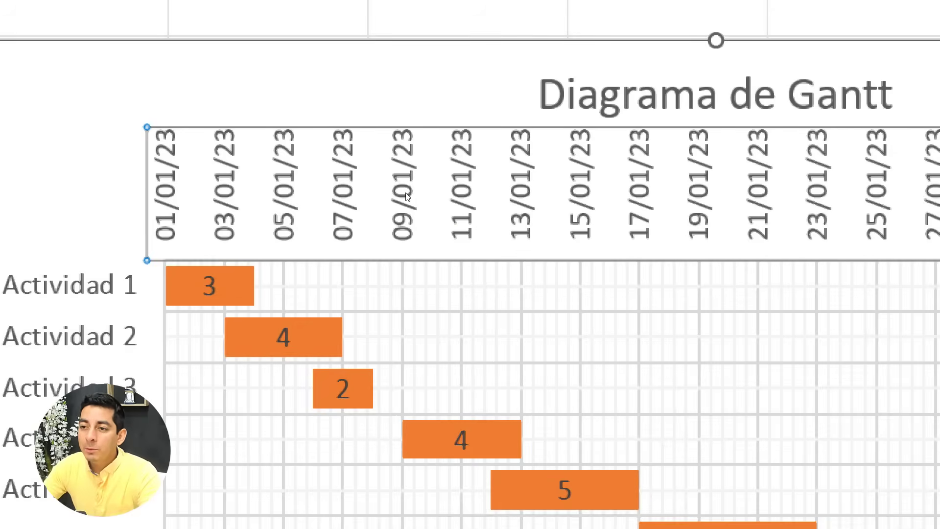
pyautogui.press('super+Escape')
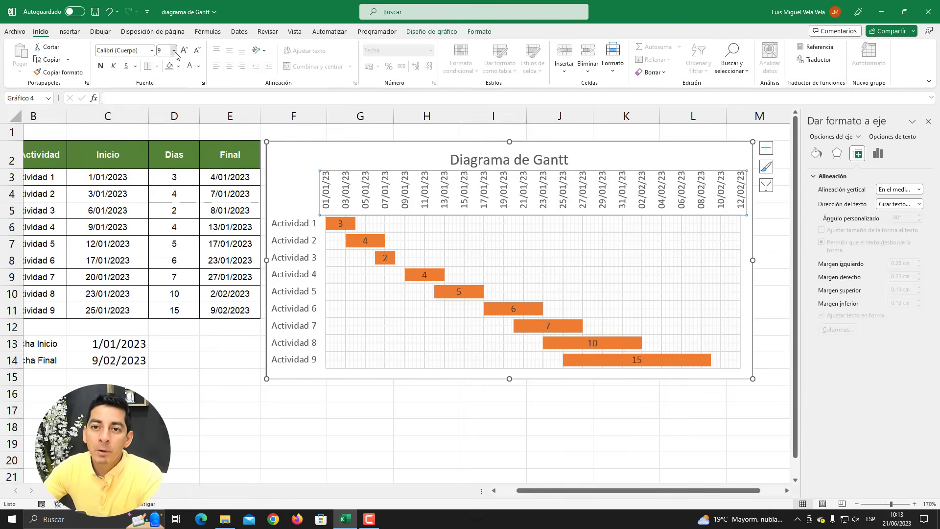
pyautogui.click(174, 50)
pyautogui.click(166, 64)
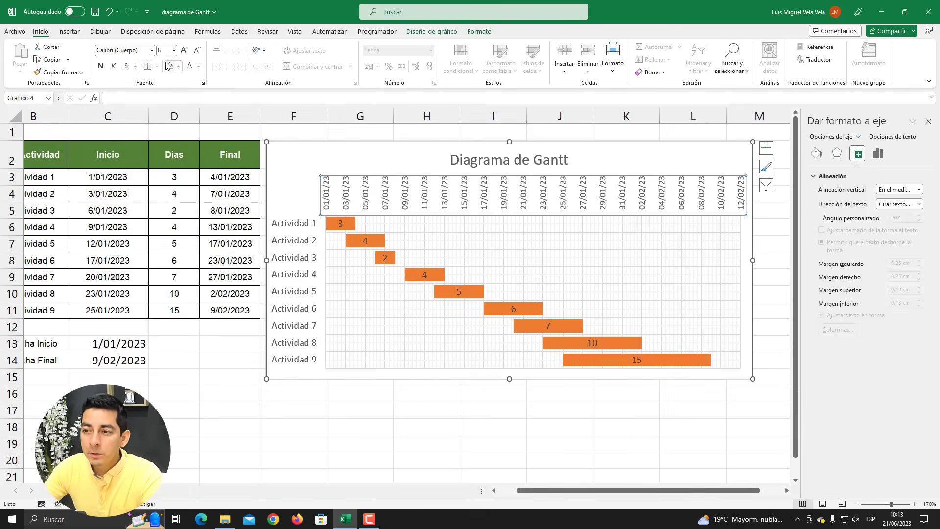
pyautogui.click(197, 52)
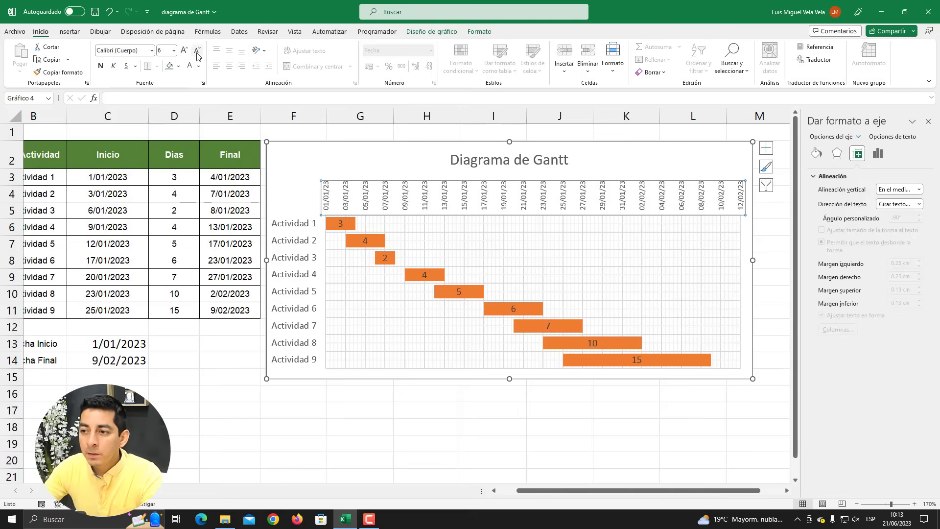
pyautogui.click(103, 68)
pyautogui.click(116, 68)
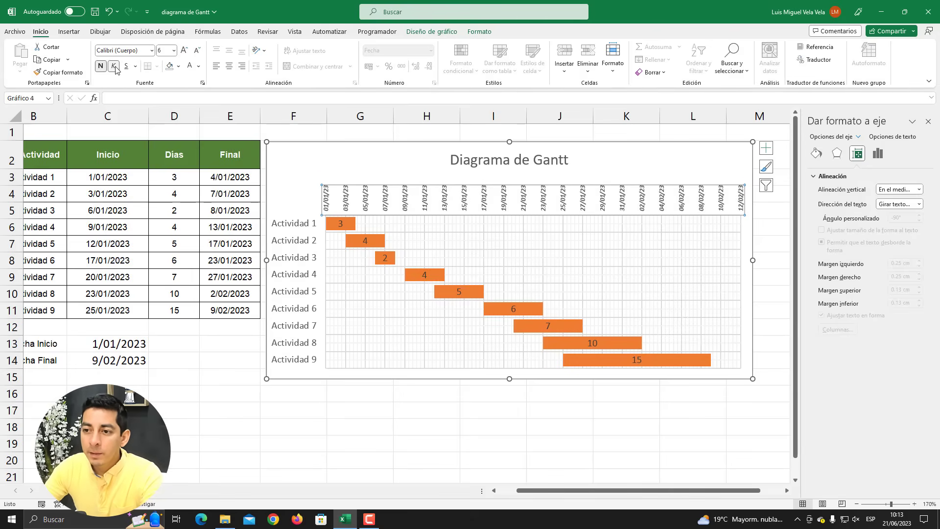
# Format the activity names on the chart's vertical axis in bold italic, size 7
pyautogui.click(302, 228)
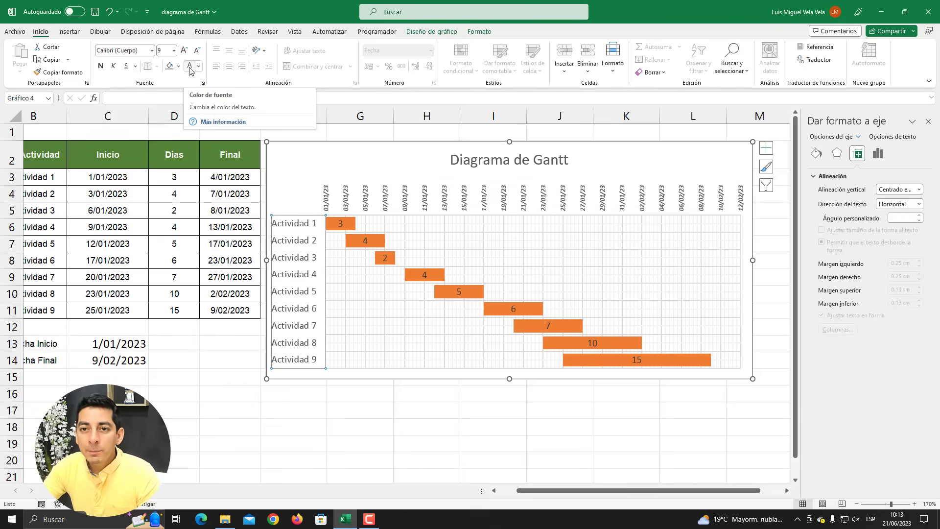
pyautogui.click(114, 66)
pyautogui.click(101, 66)
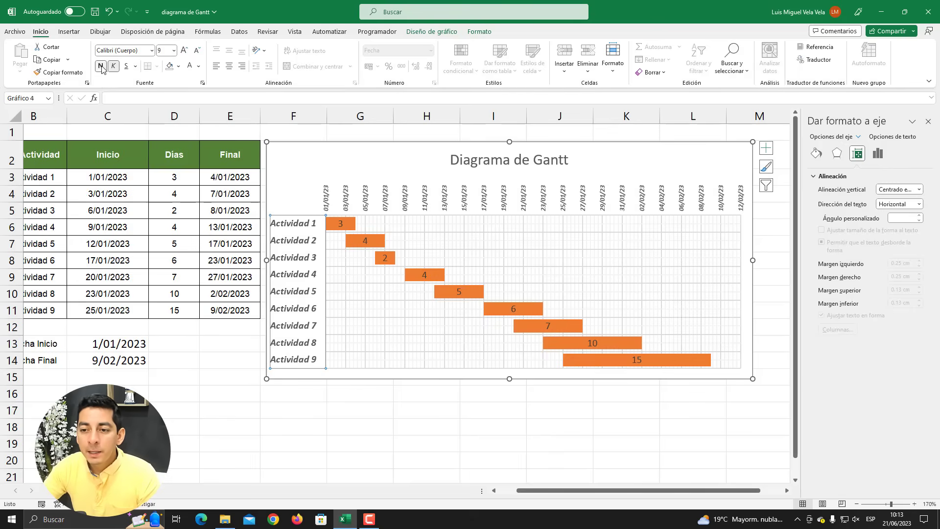
pyautogui.click(198, 51)
pyautogui.click(197, 52)
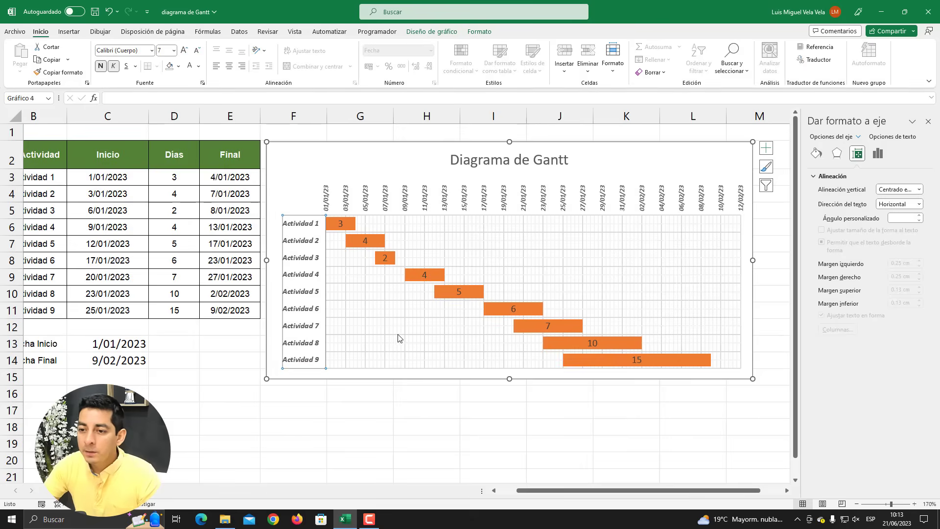
# Fill the duration bars of the chart with the standard purple colour
pyautogui.click(363, 147)
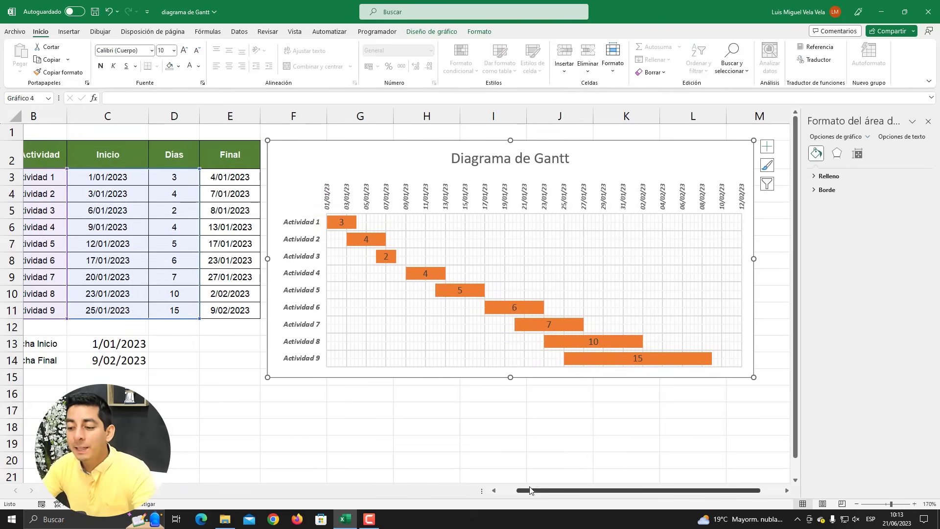
pyautogui.moveTo(531, 490); pyautogui.dragTo(502, 498)
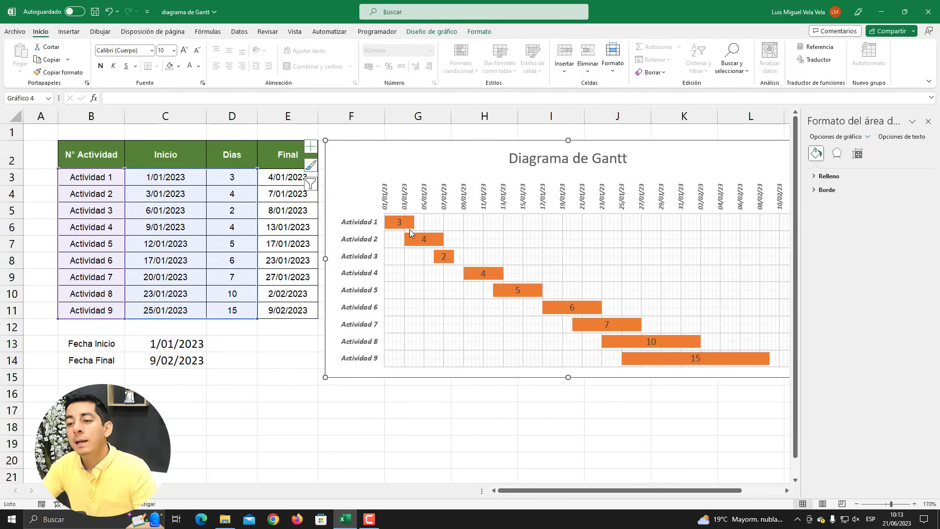
pyautogui.click(410, 225)
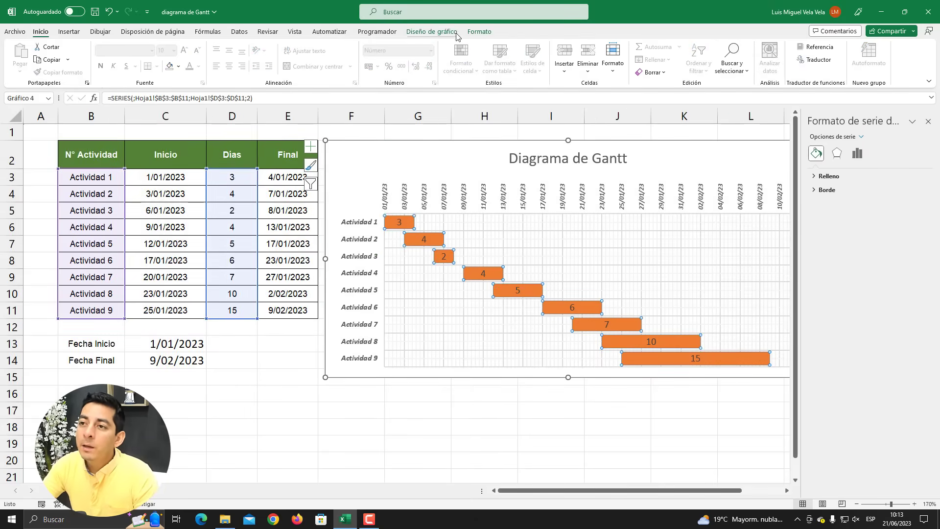
pyautogui.click(480, 32)
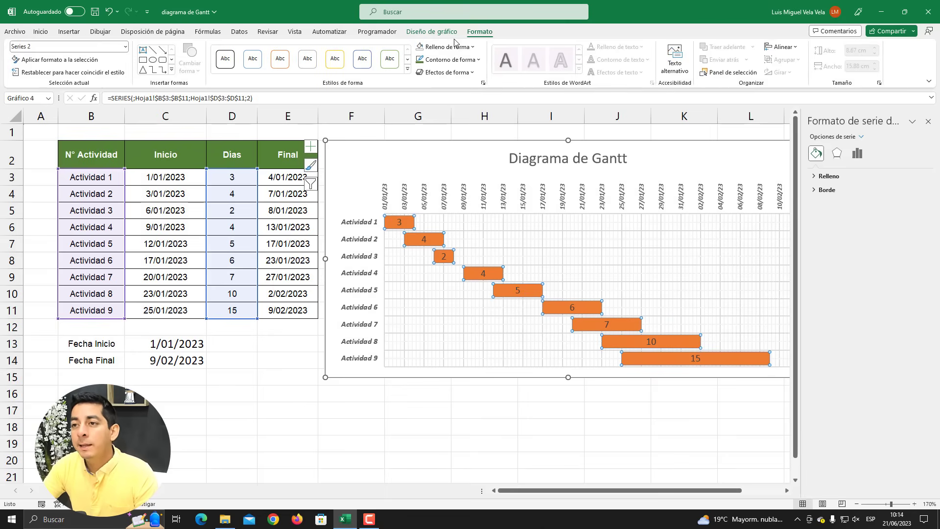
pyautogui.click(443, 47)
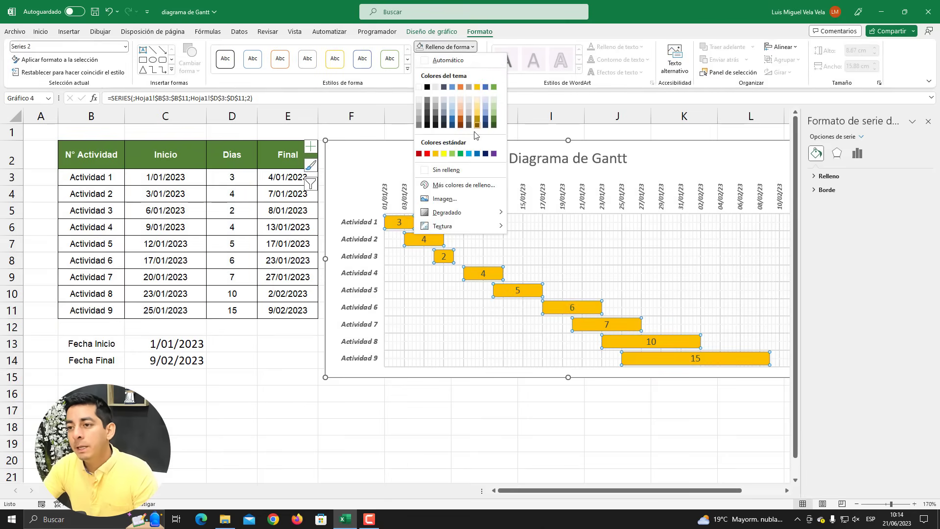
pyautogui.click(495, 155)
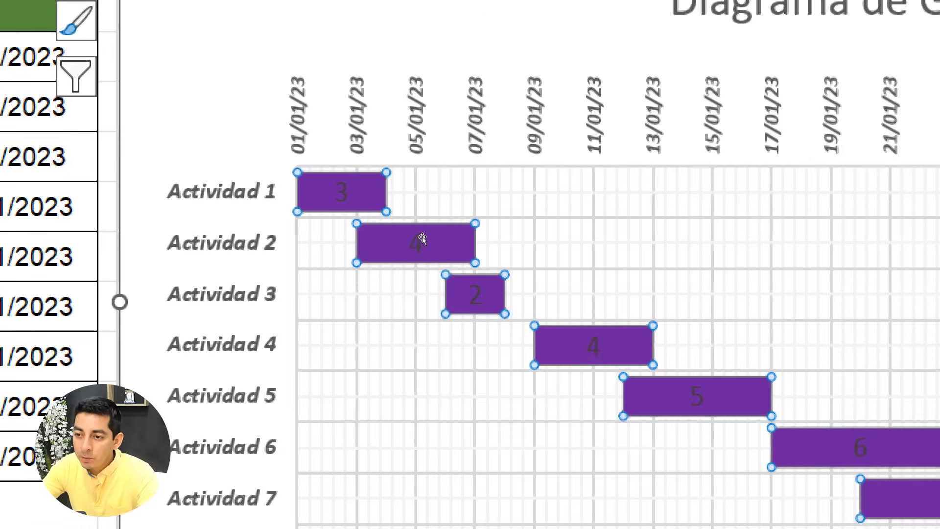
# Make the day-count labels on the bars white and bold
pyautogui.click(422, 237)
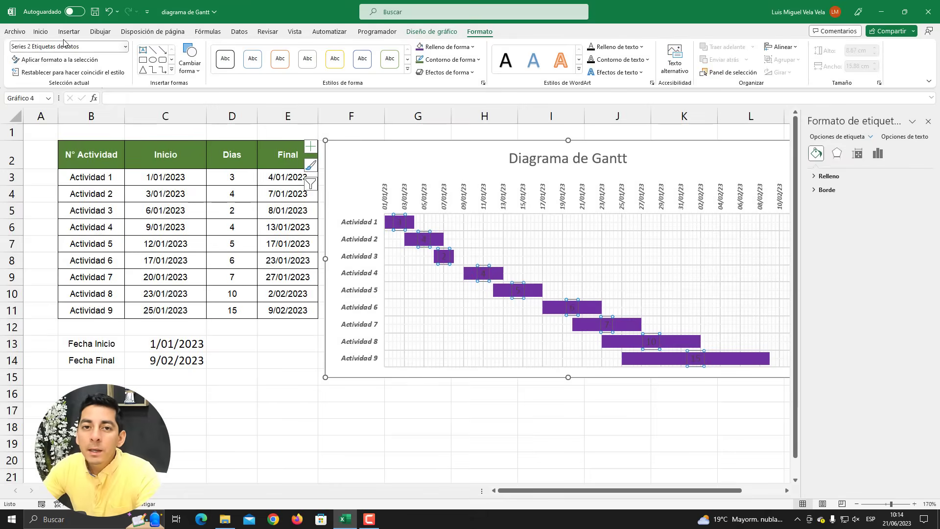
pyautogui.click(41, 31)
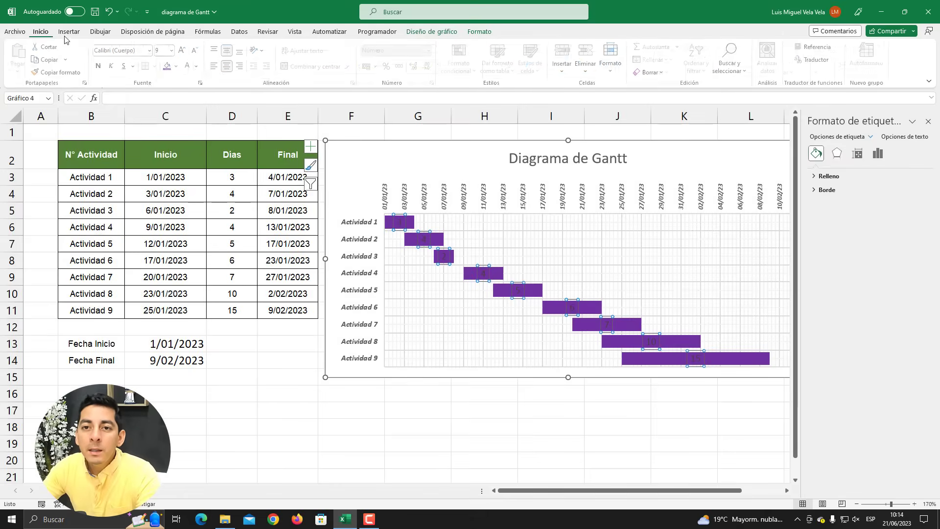
pyautogui.click(190, 66)
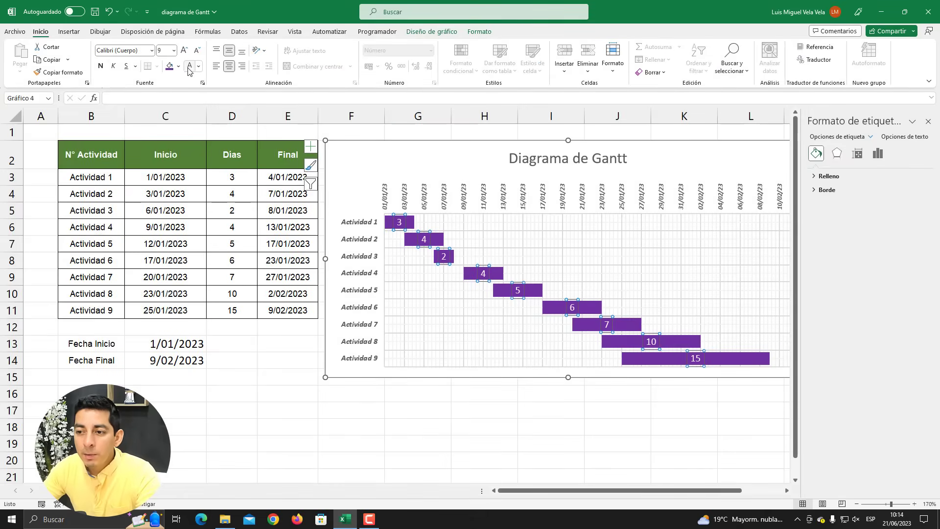
pyautogui.click(101, 67)
pyautogui.click(550, 409)
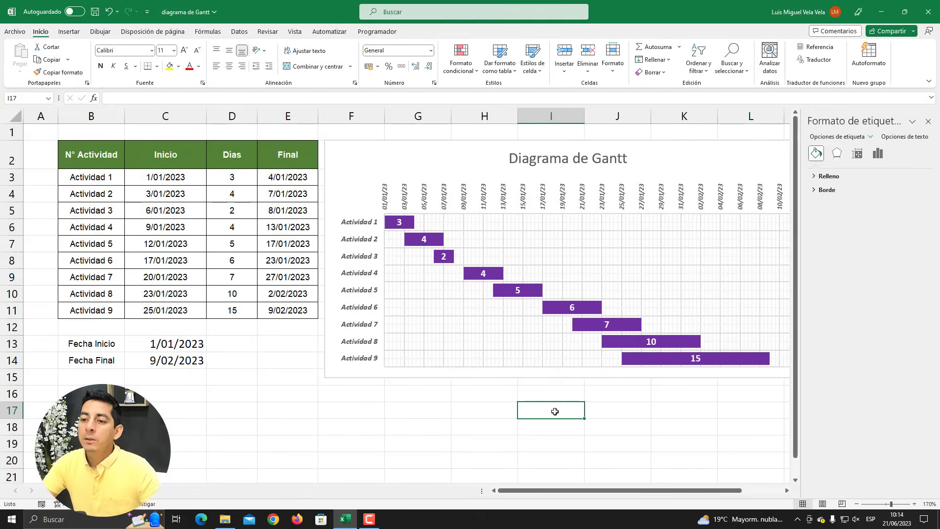
# Set the Días value of Actividad 1 in D3 to 29 and close the formatting pane
pyautogui.click(362, 145)
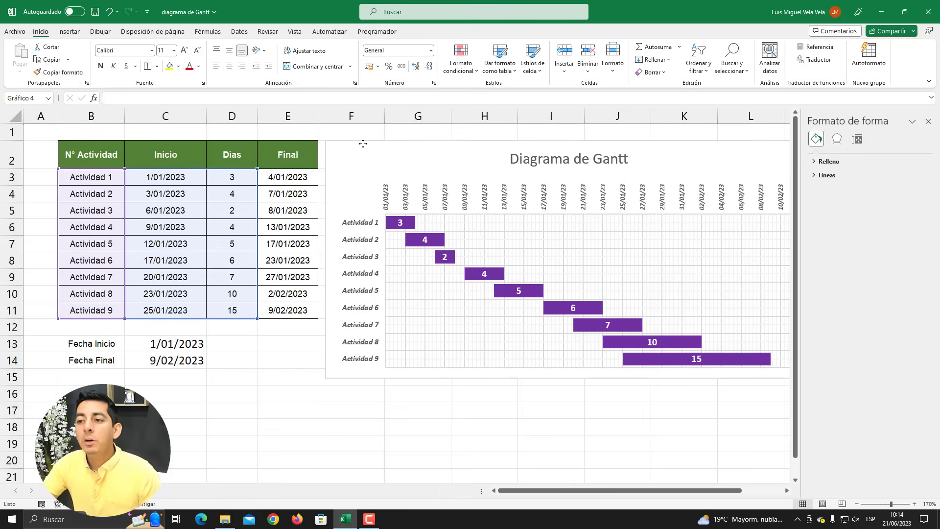
pyautogui.click(228, 177)
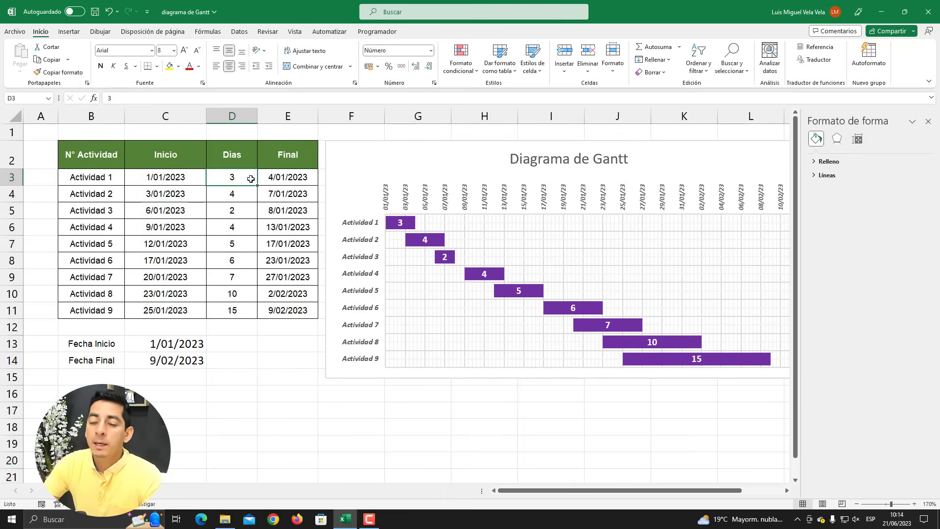
pyautogui.write('2')
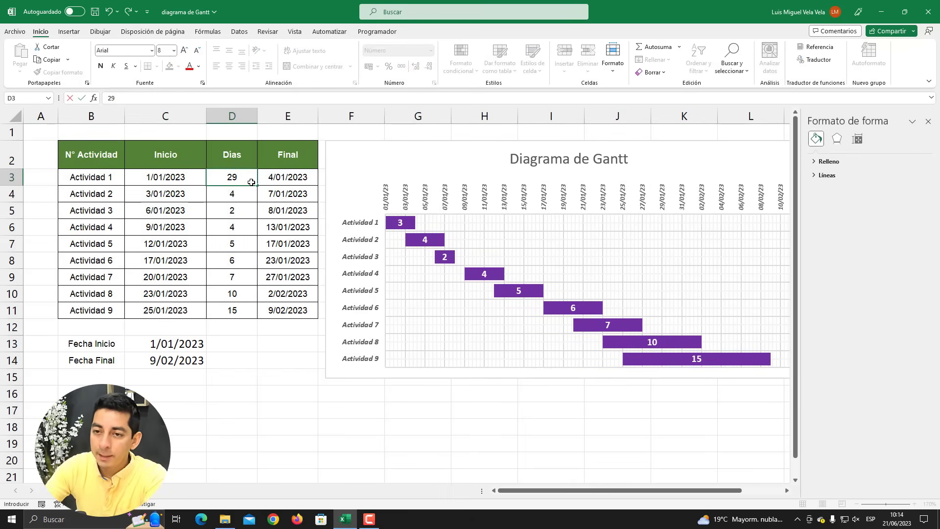
pyautogui.write('9')
pyautogui.press('Return')
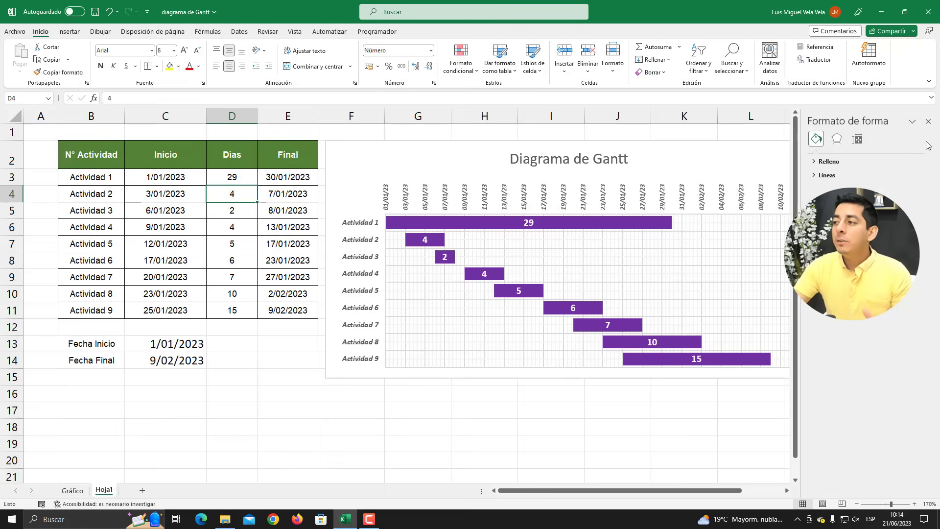
pyautogui.click(928, 121)
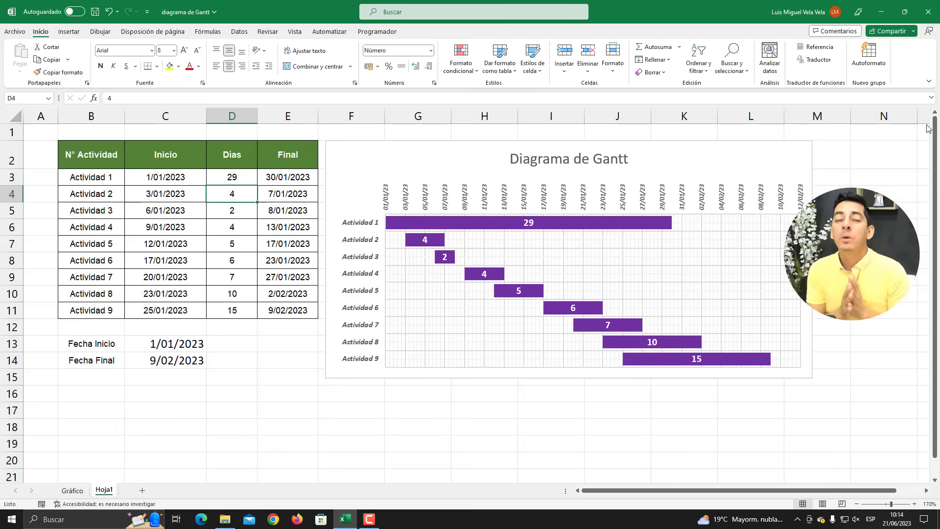